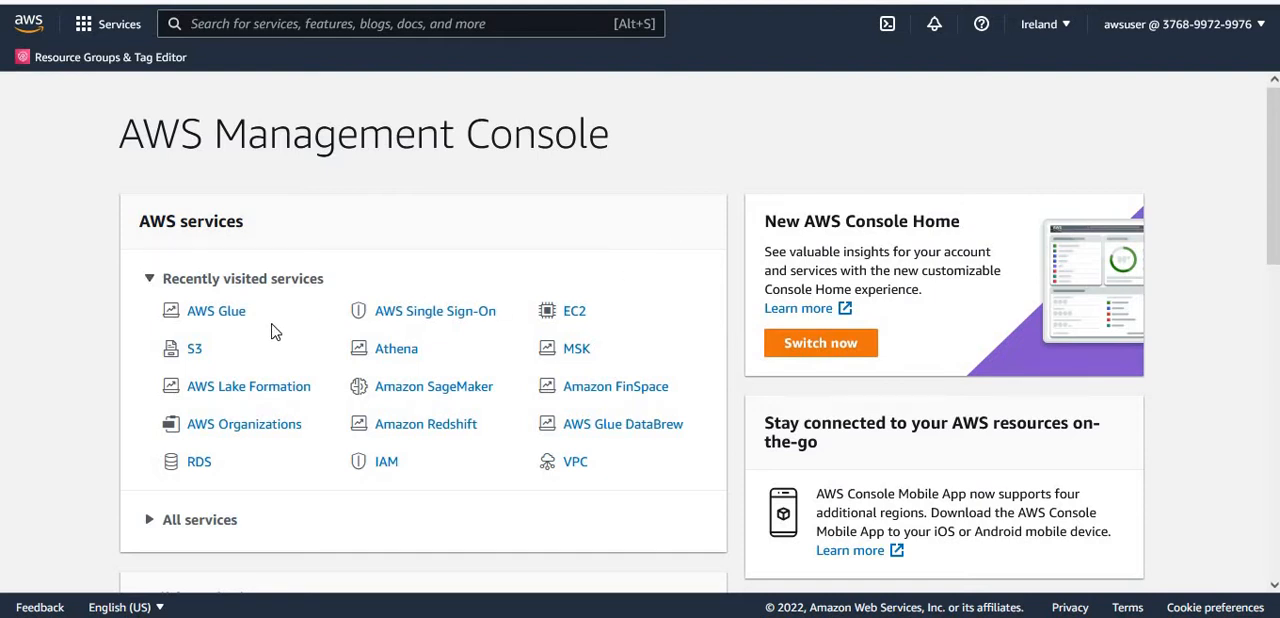
- Open AWS Glue and review its crawlers, jobs and data catalog tables
click(220, 314)
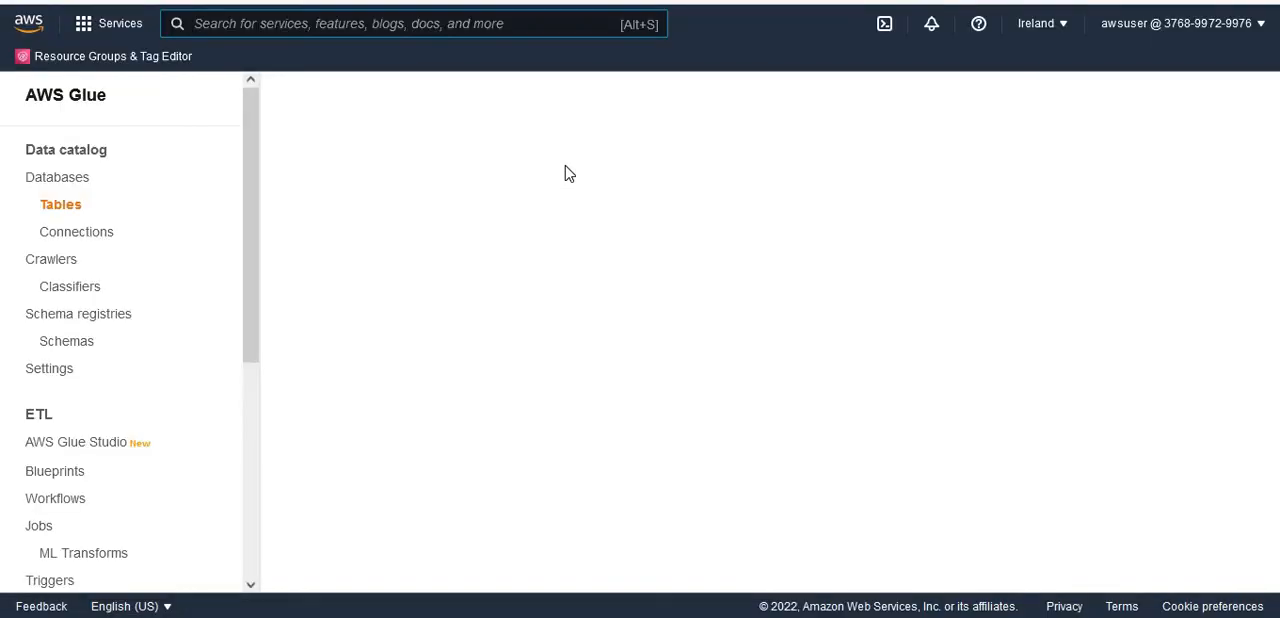
click(54, 266)
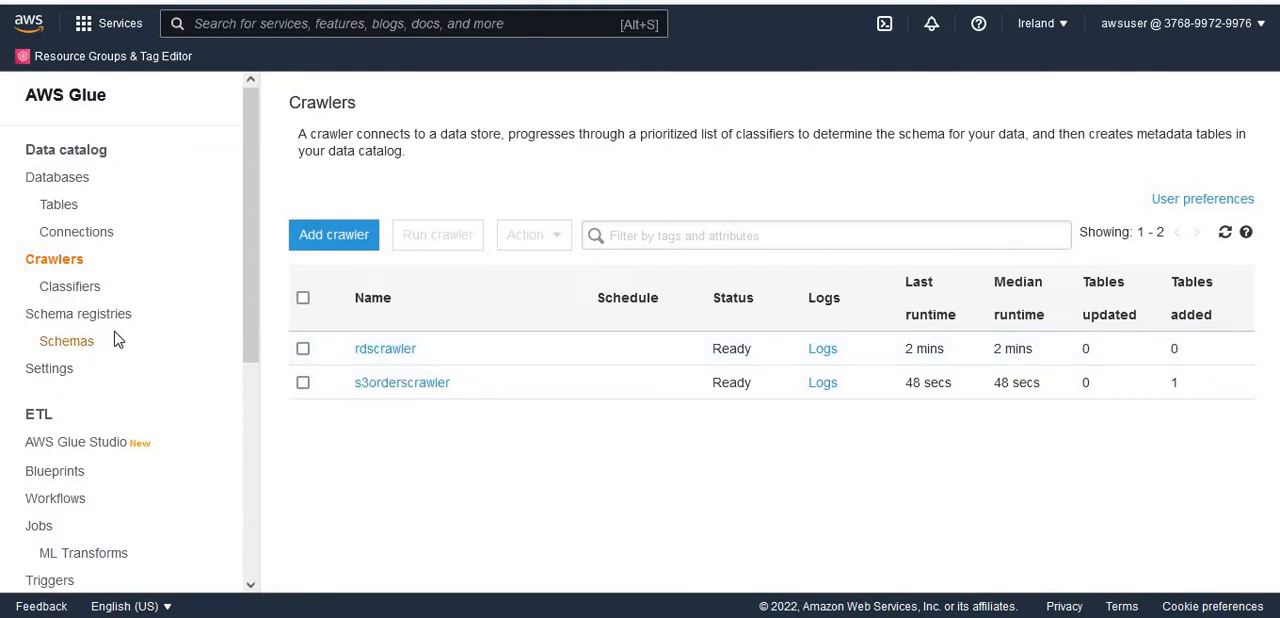
click(45, 529)
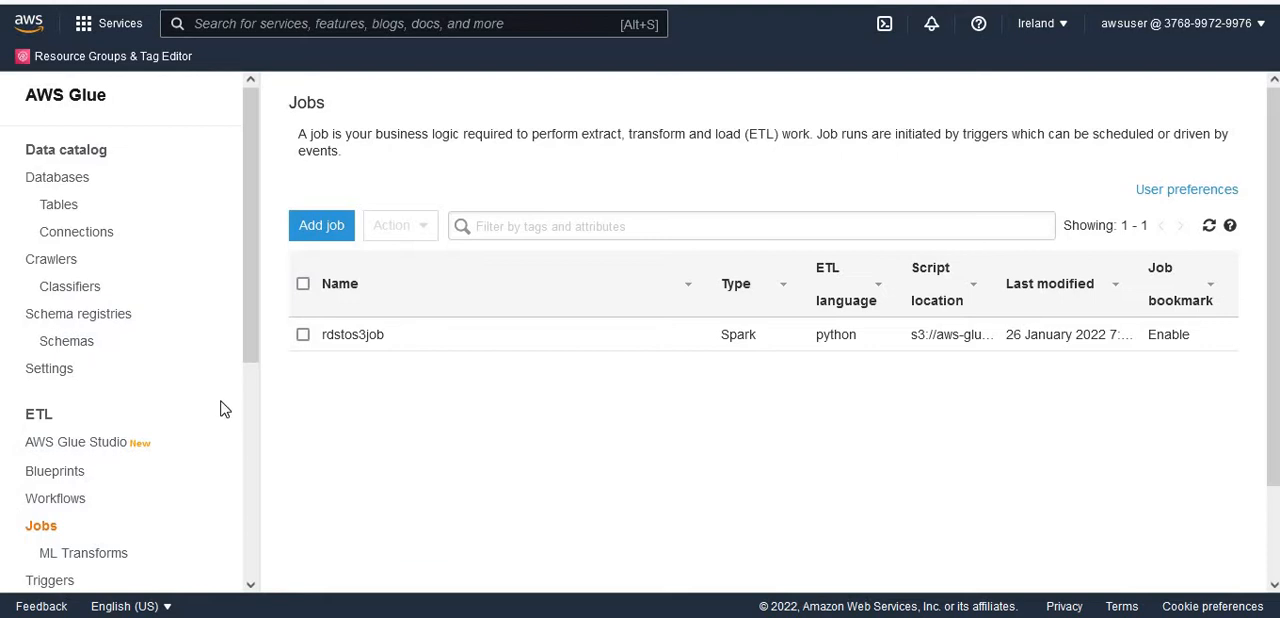
click(57, 206)
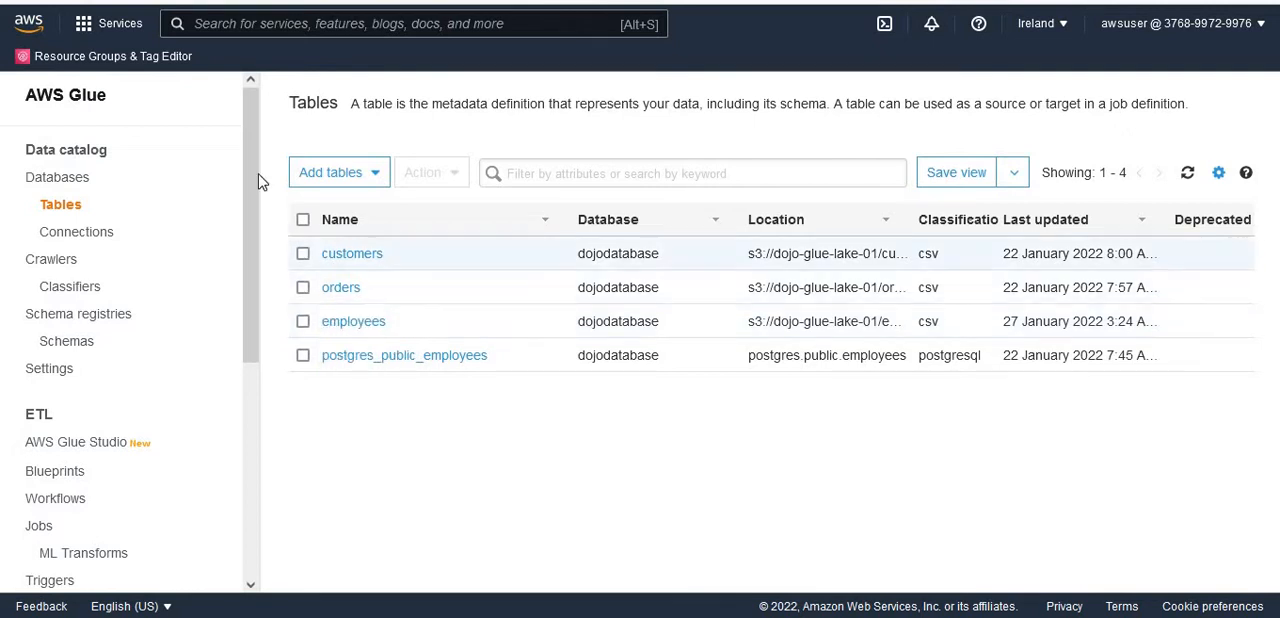
- Search for the Lake Formation service, open AWS Lake Formation and list its data catalog tables
click(339, 25)
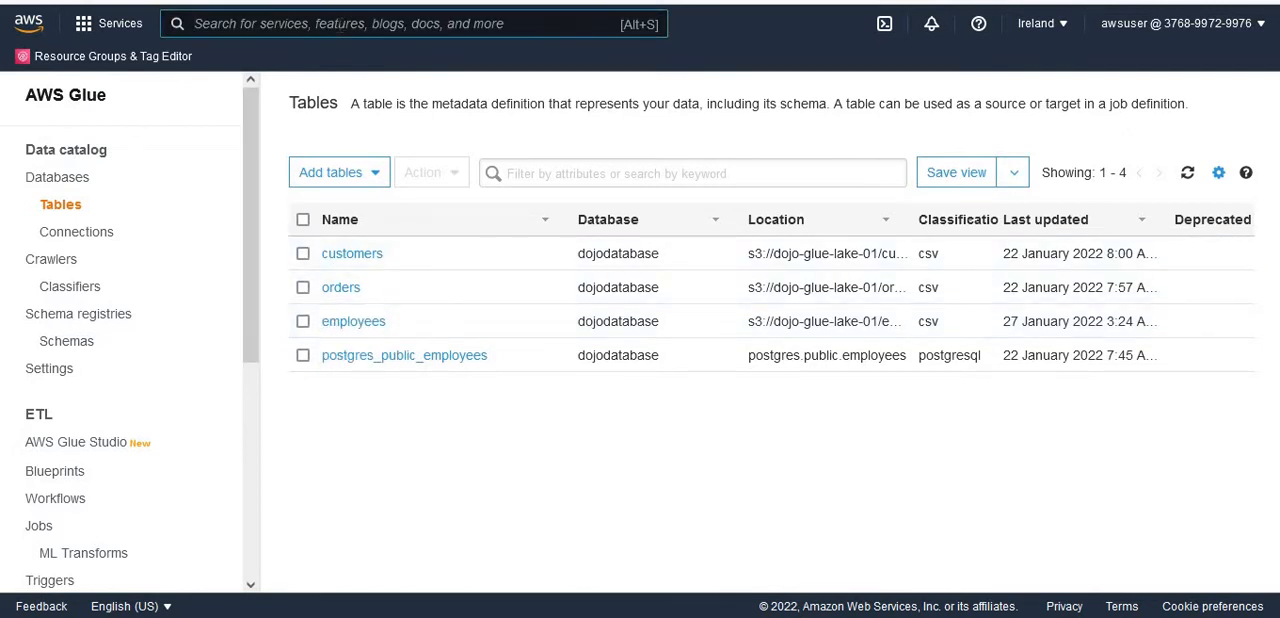
text(Lake Fo)
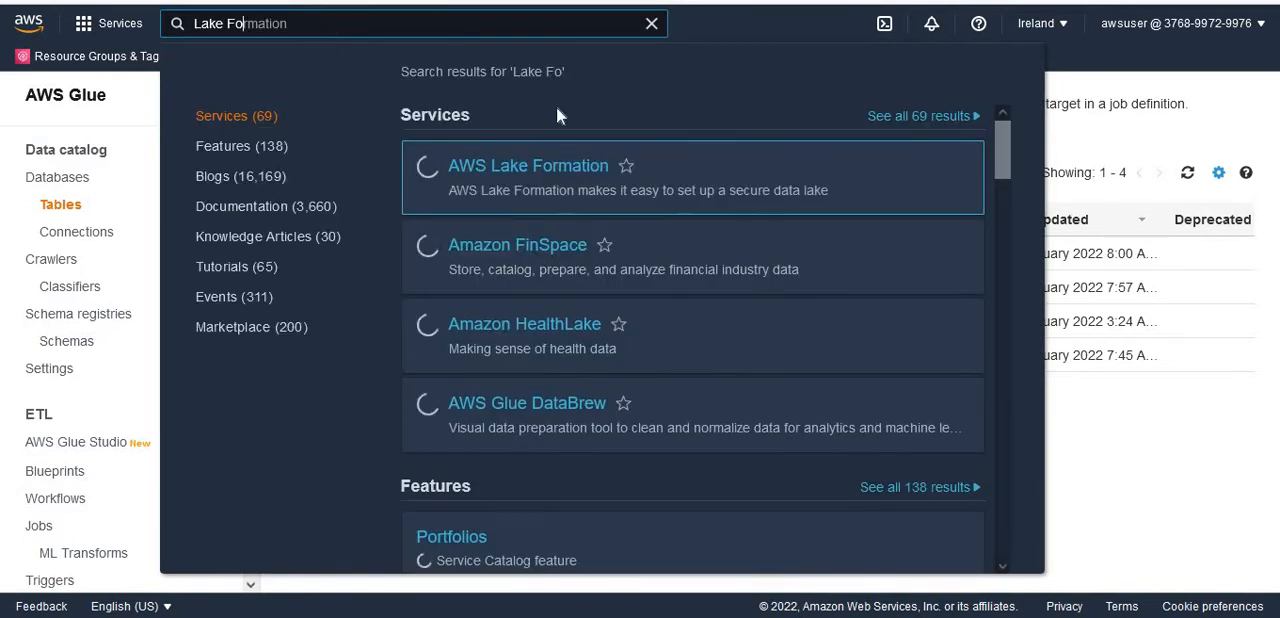
click(530, 170)
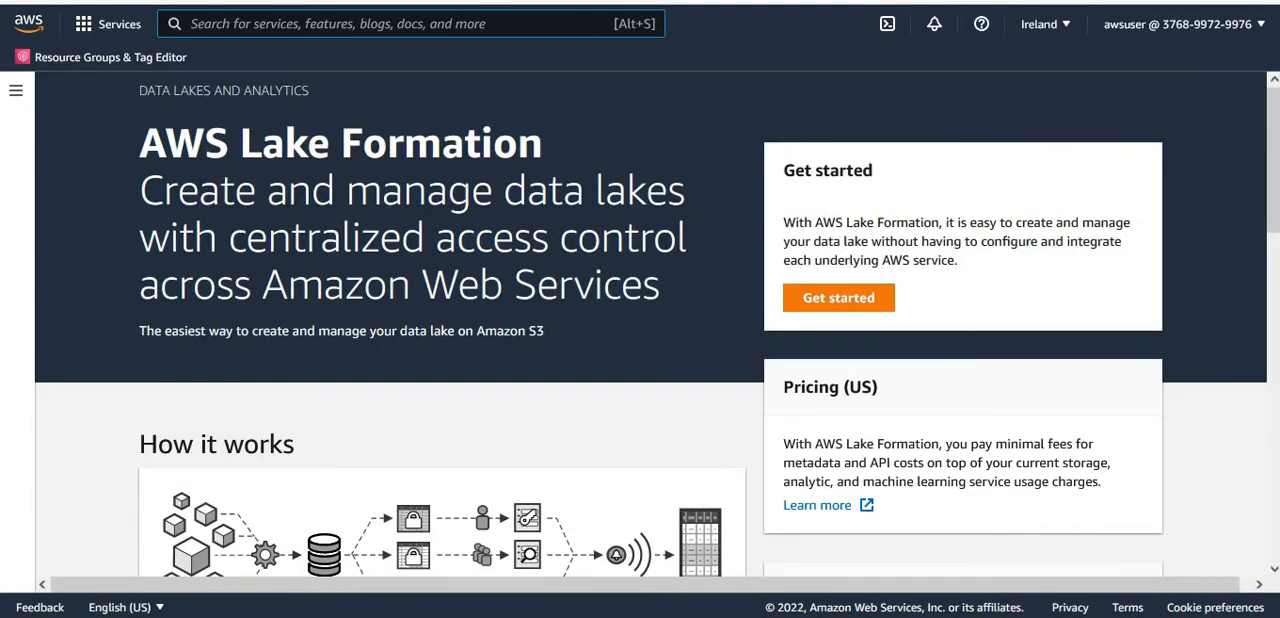
click(15, 90)
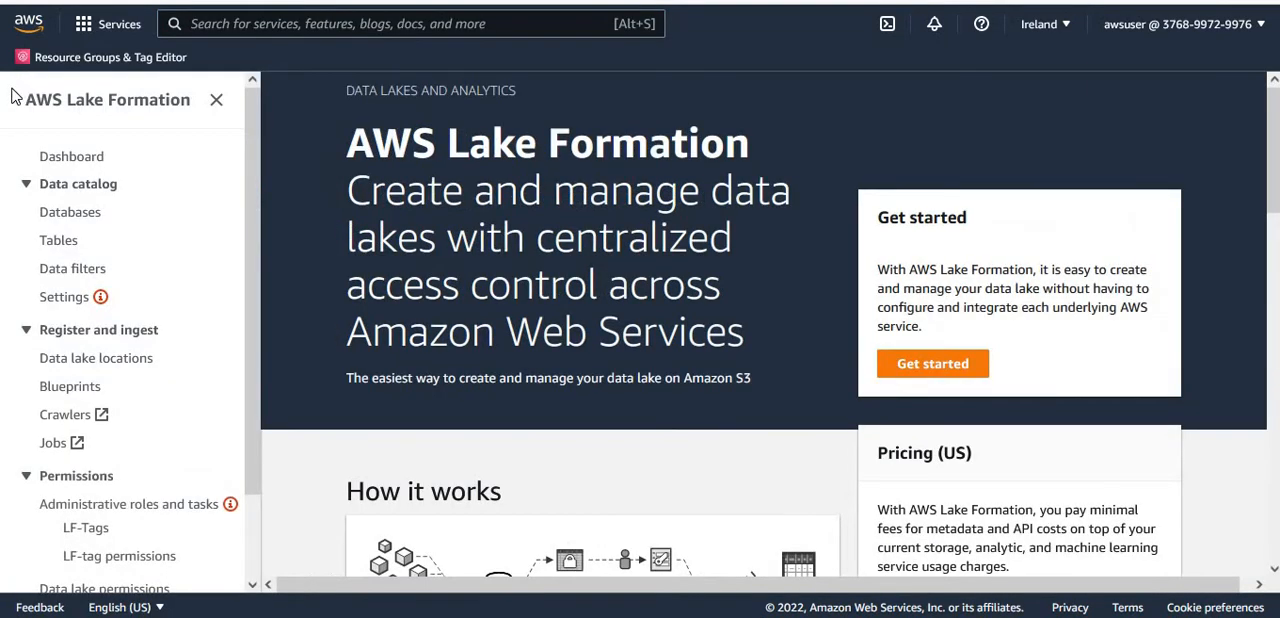
click(61, 244)
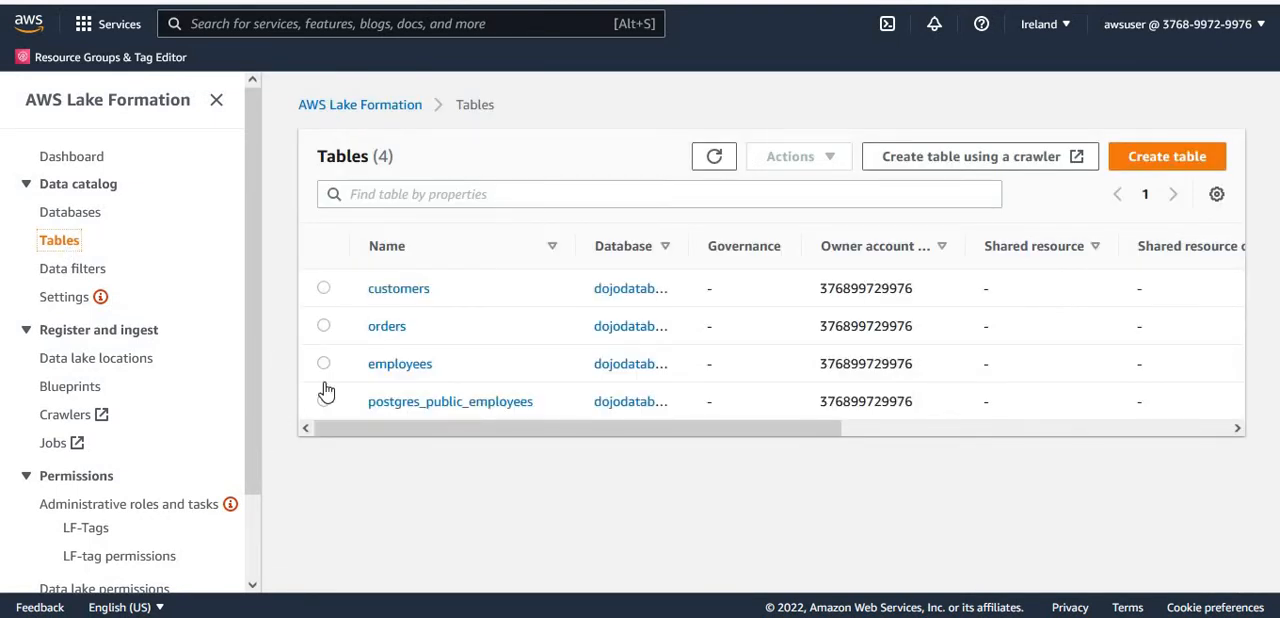
- Select the employees table in the table list and open its S3 location
click(324, 364)
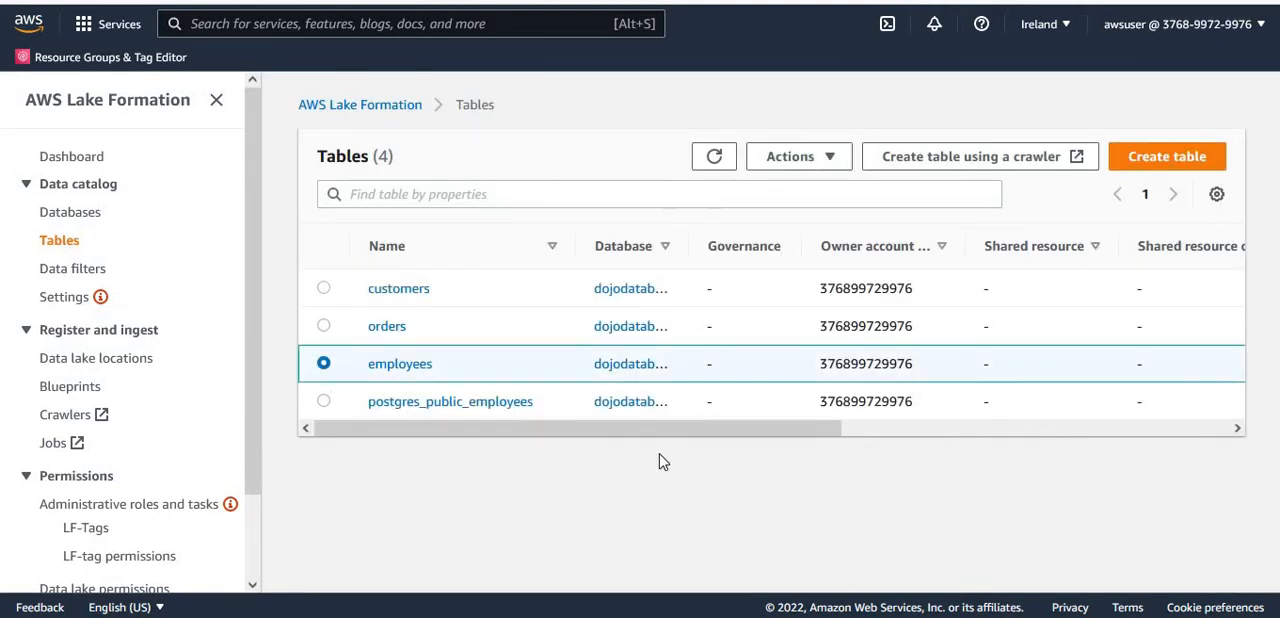
drag(710, 435, 1060, 462)
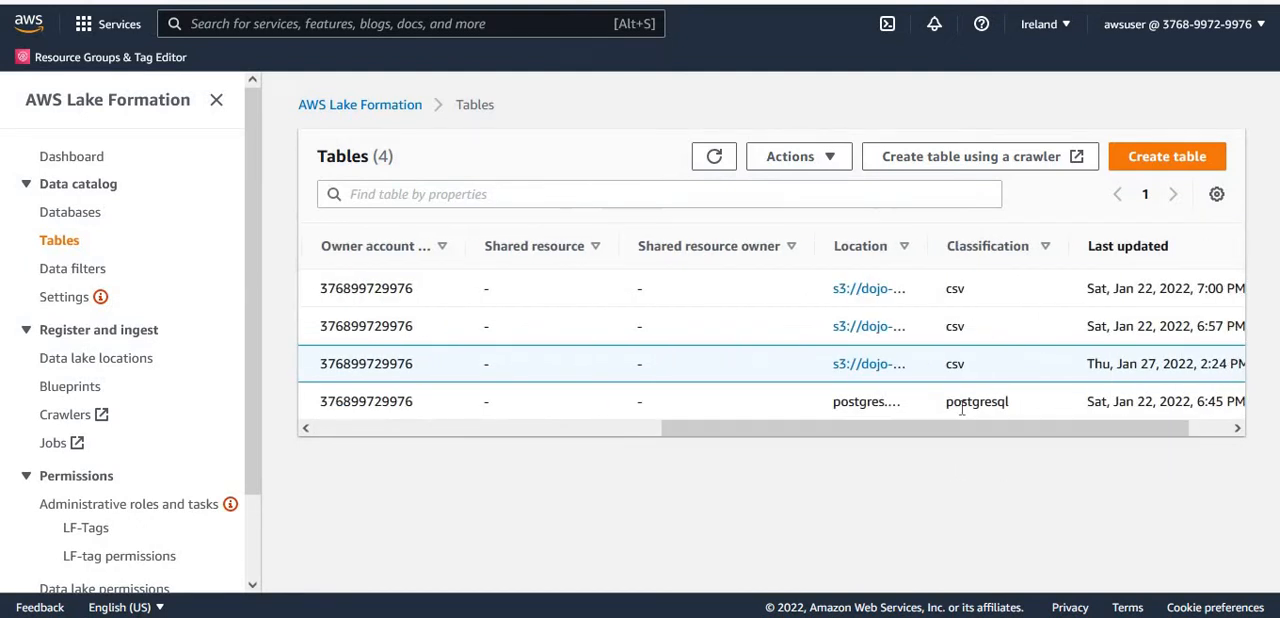
click(858, 366)
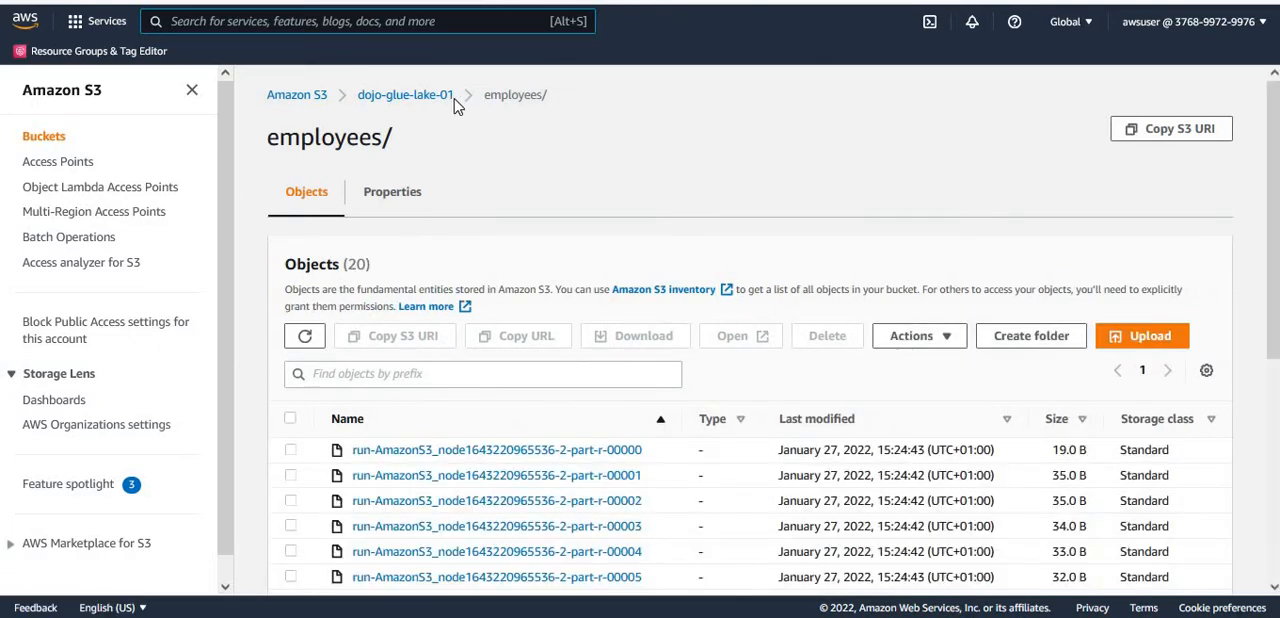
drag(413, 104, 358, 107)
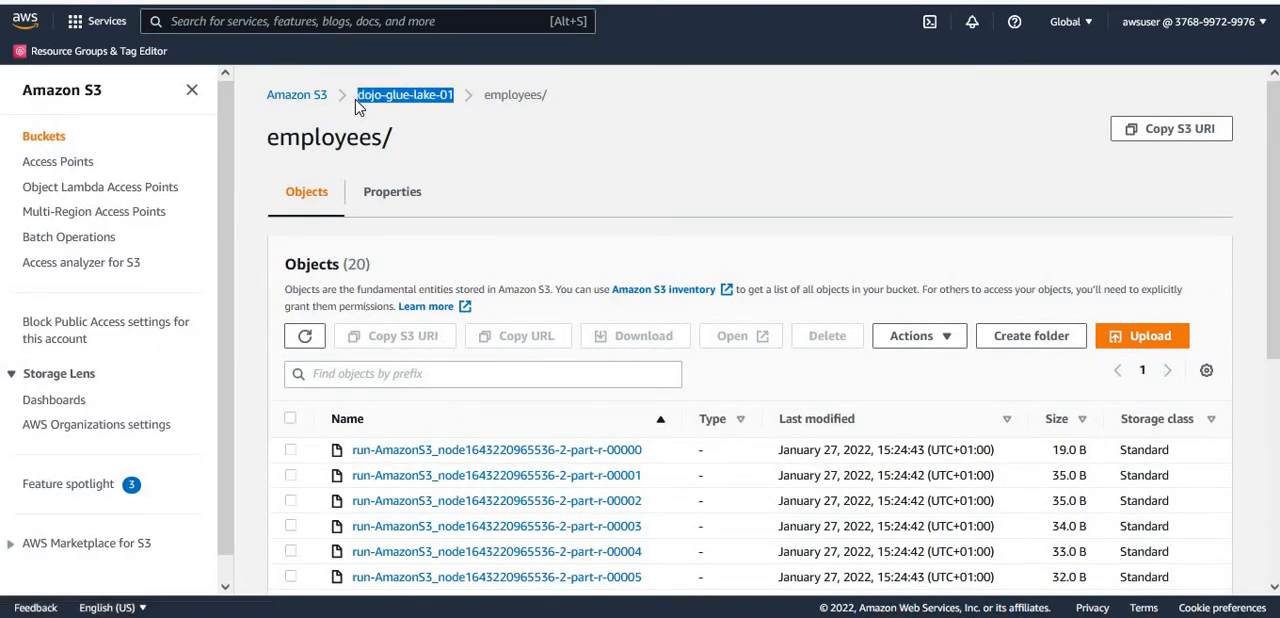
drag(640, 184, 606, 152)
click(526, 96)
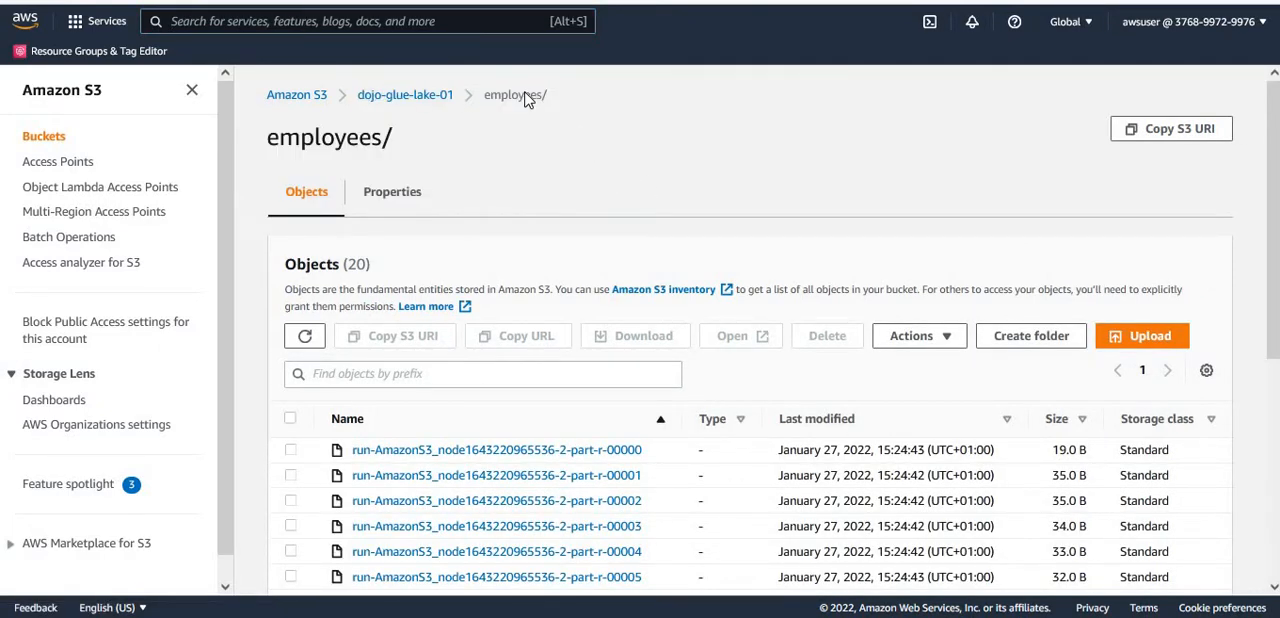
double_click(526, 96)
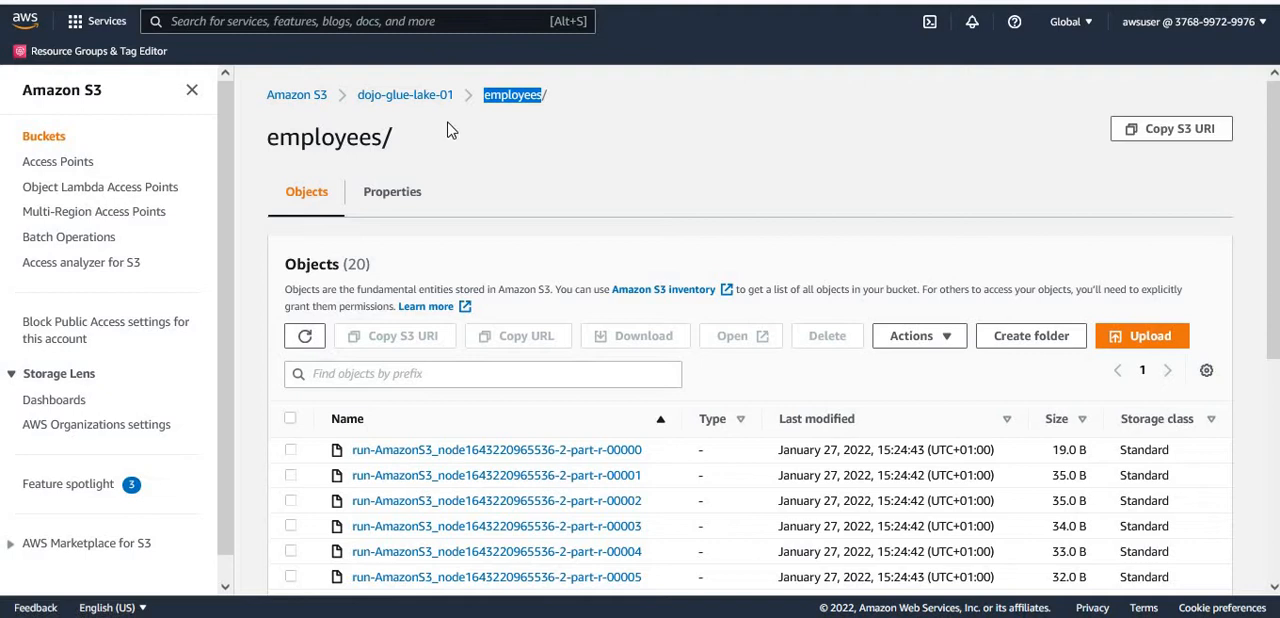
click(1128, 182)
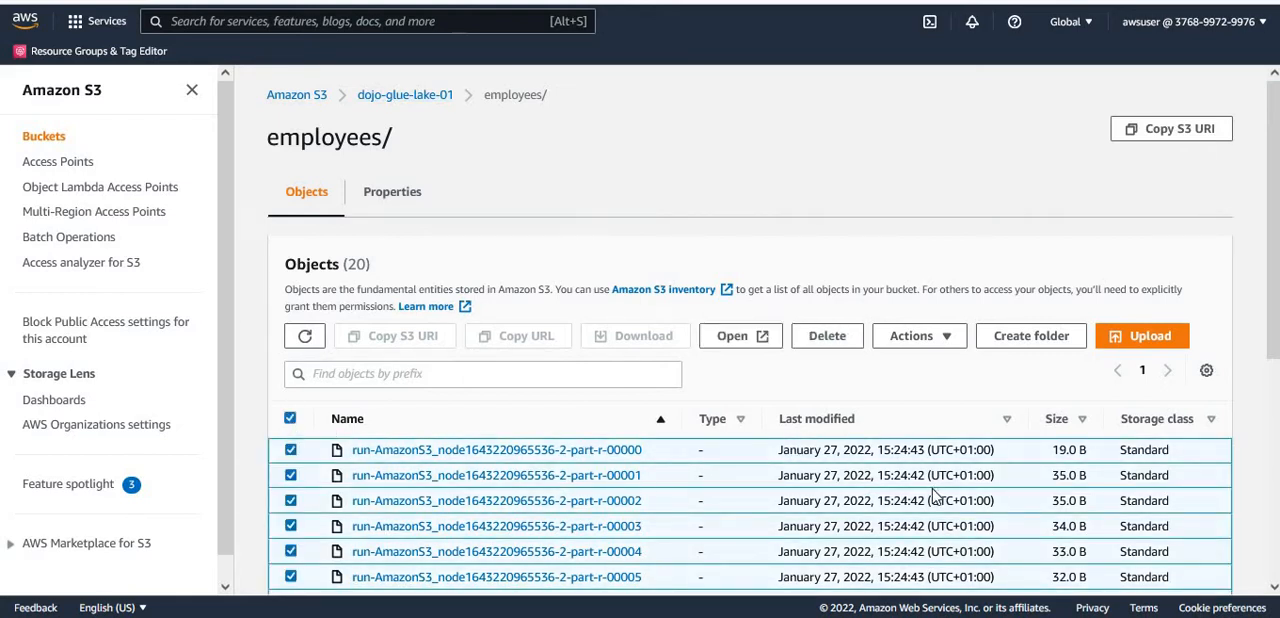
- Permanently delete all objects in the employees/ folder of the dojo-glue-lake-01 bucket, confirming with "permanently delete", and close the status page
click(835, 340)
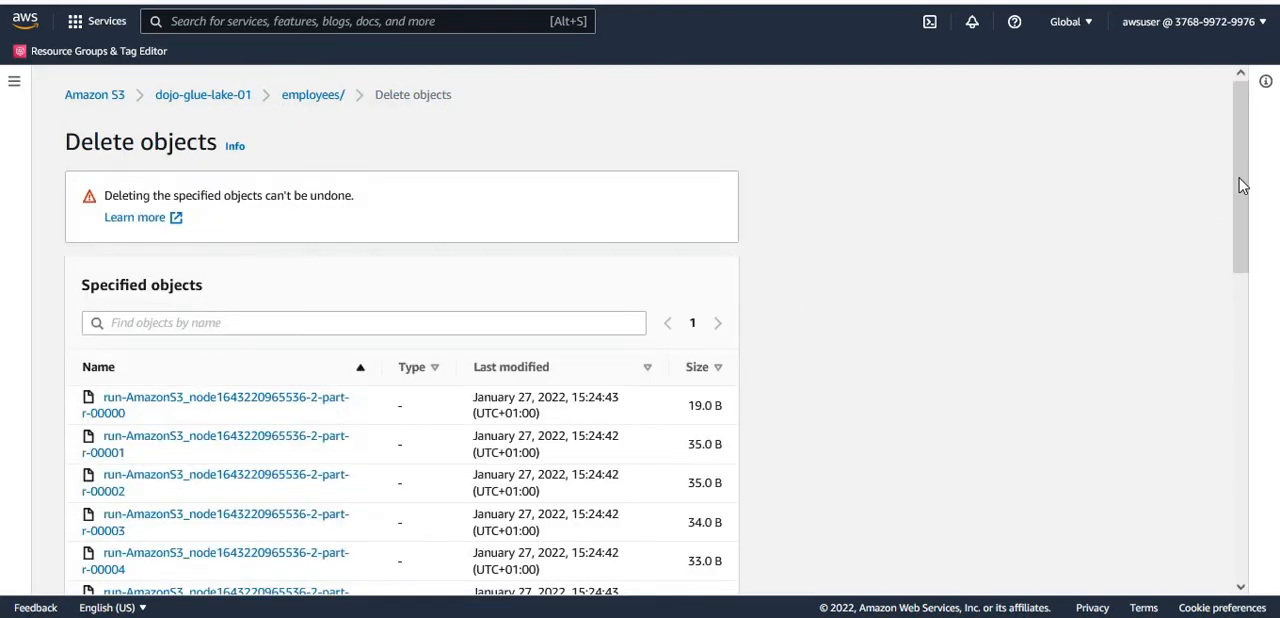
drag(1240, 185, 1257, 516)
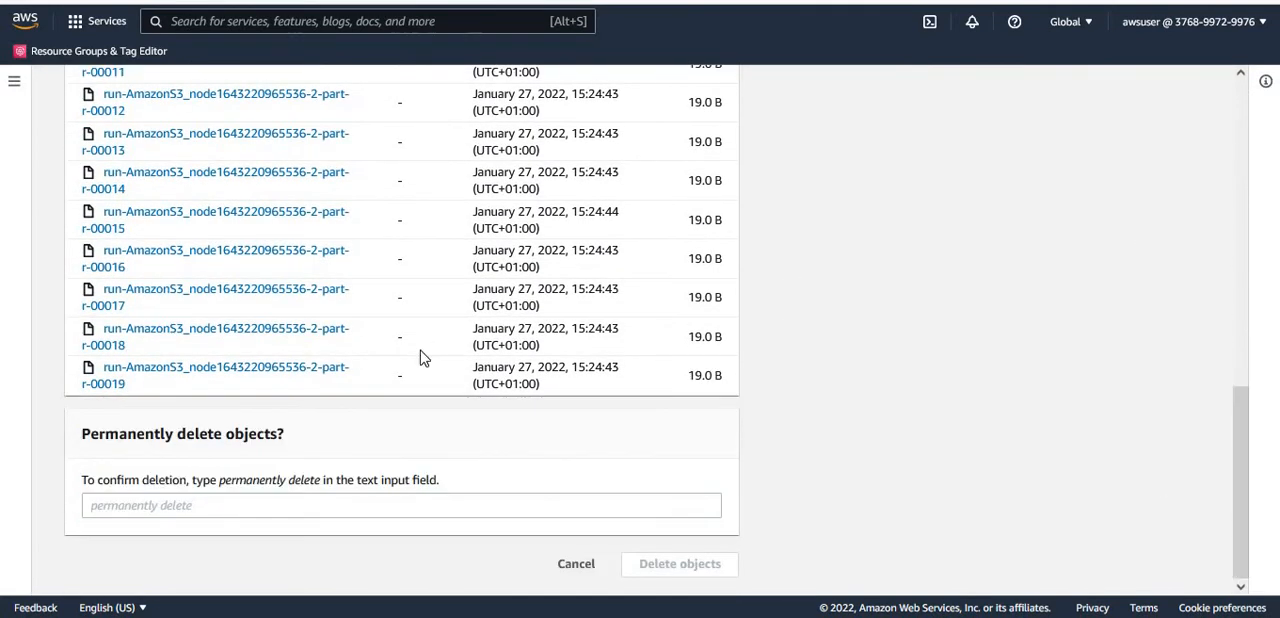
drag(222, 489, 243, 508)
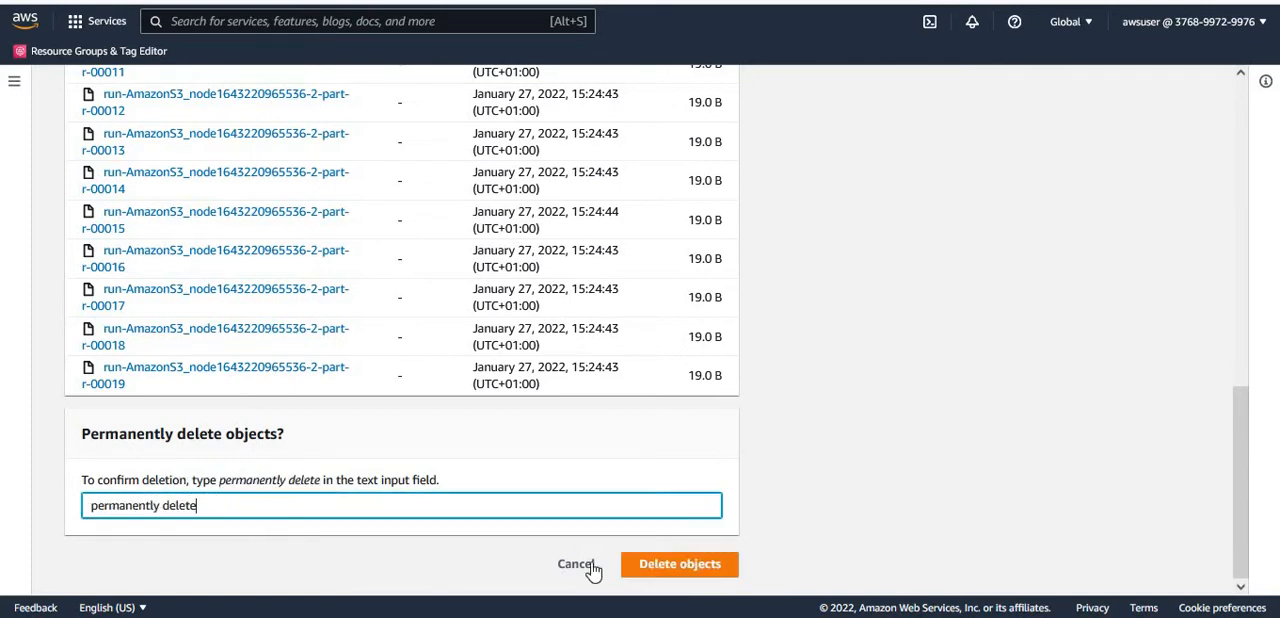
click(673, 566)
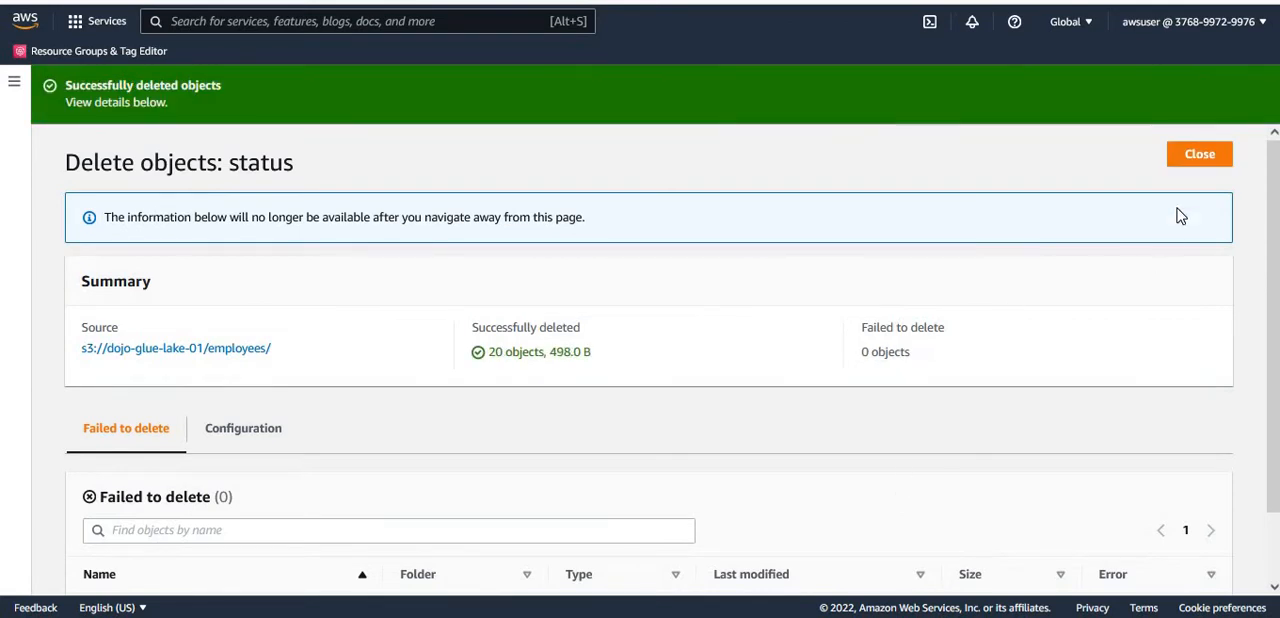
click(1189, 156)
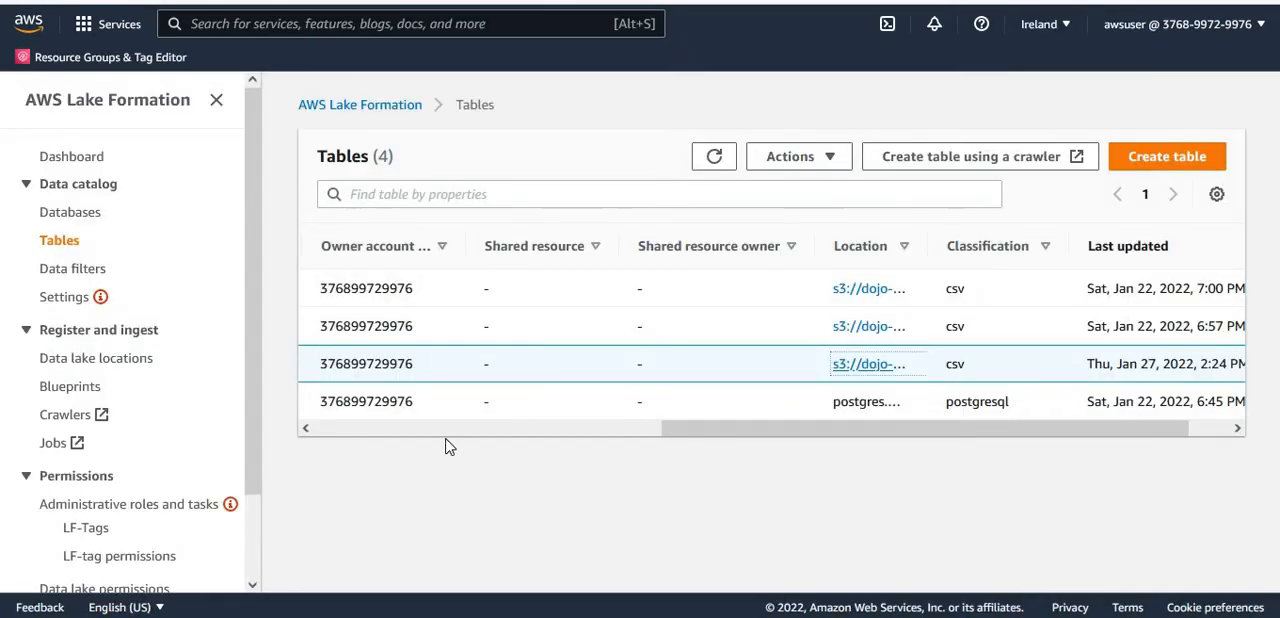
- Try to drop the employees table in Lake Formation, confirming with the word "drop", and close the dialog
click(433, 430)
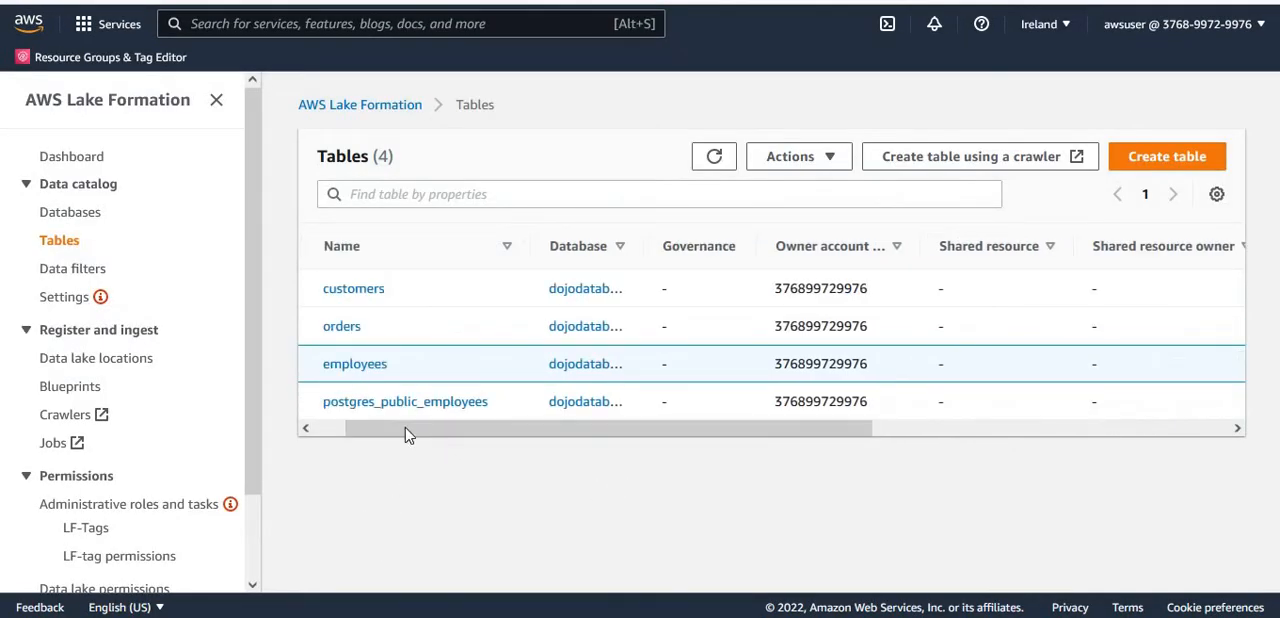
click(320, 430)
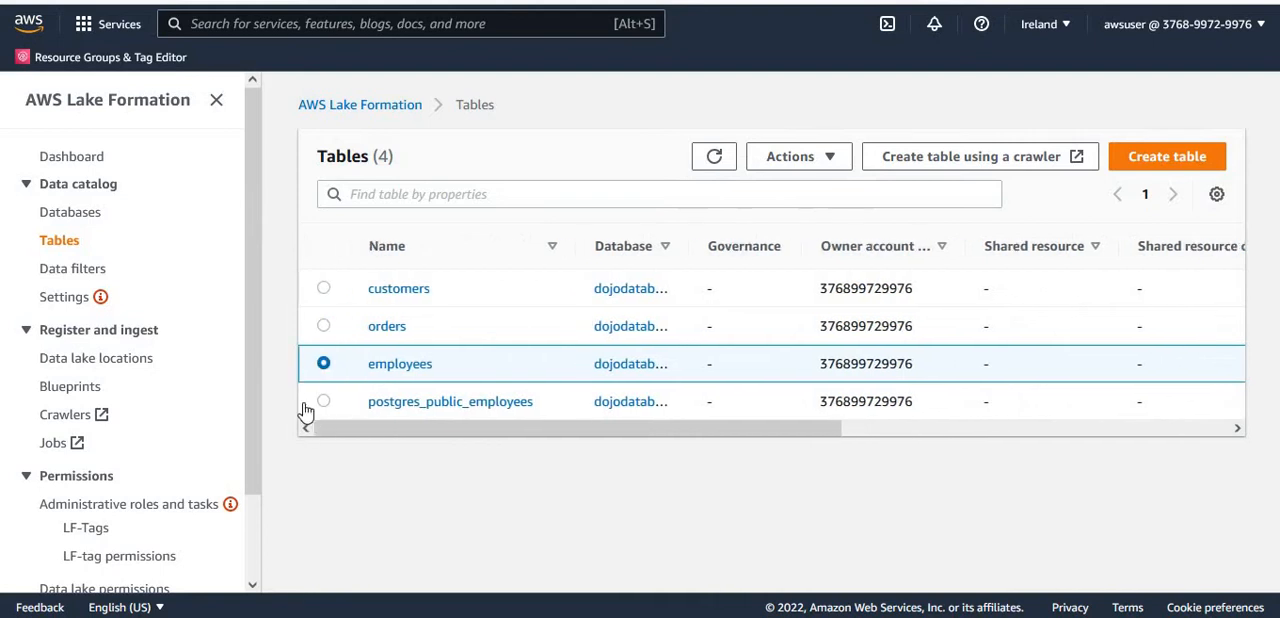
click(822, 160)
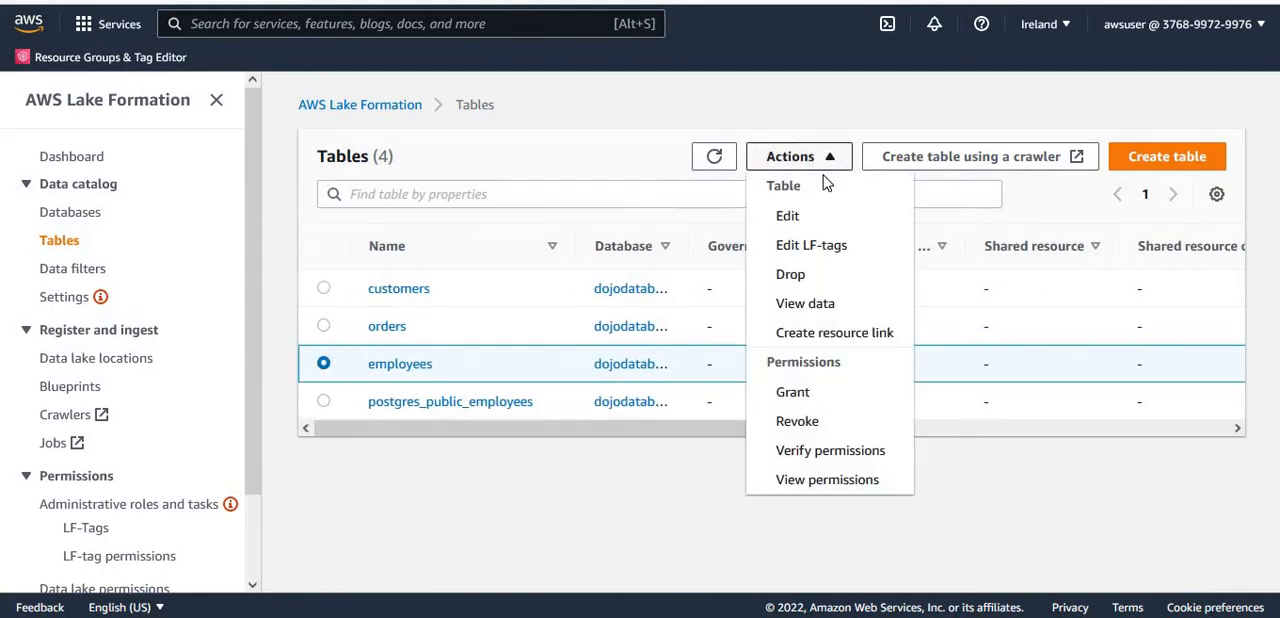
click(792, 275)
click(611, 345)
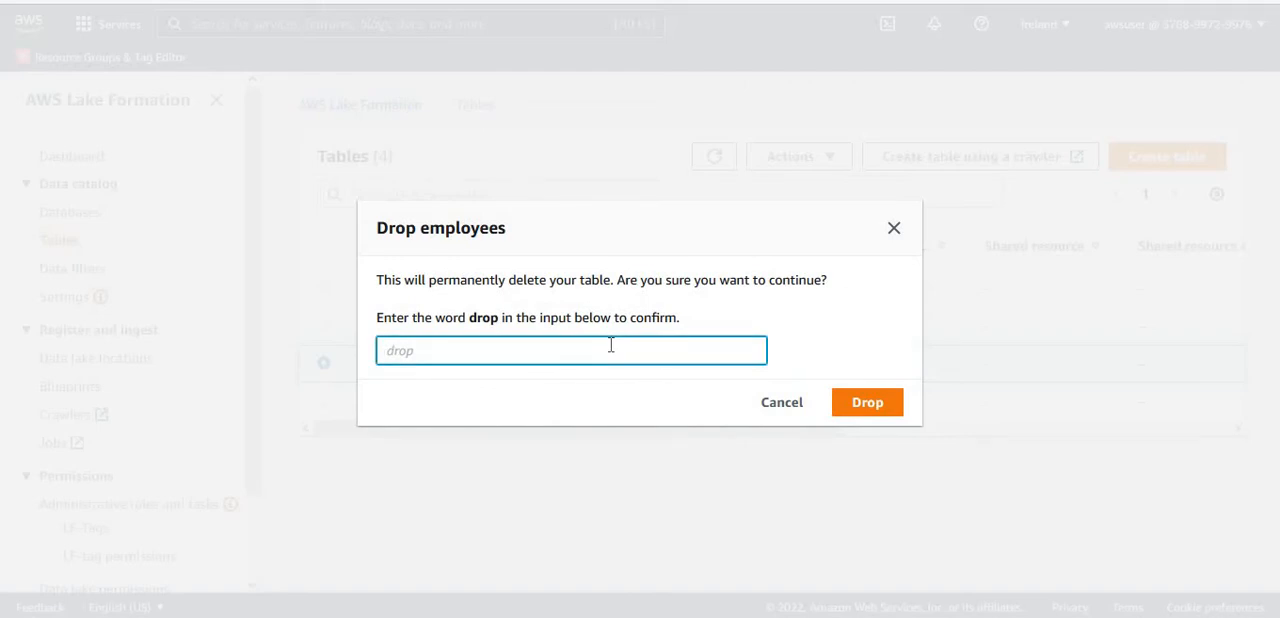
text(drop)
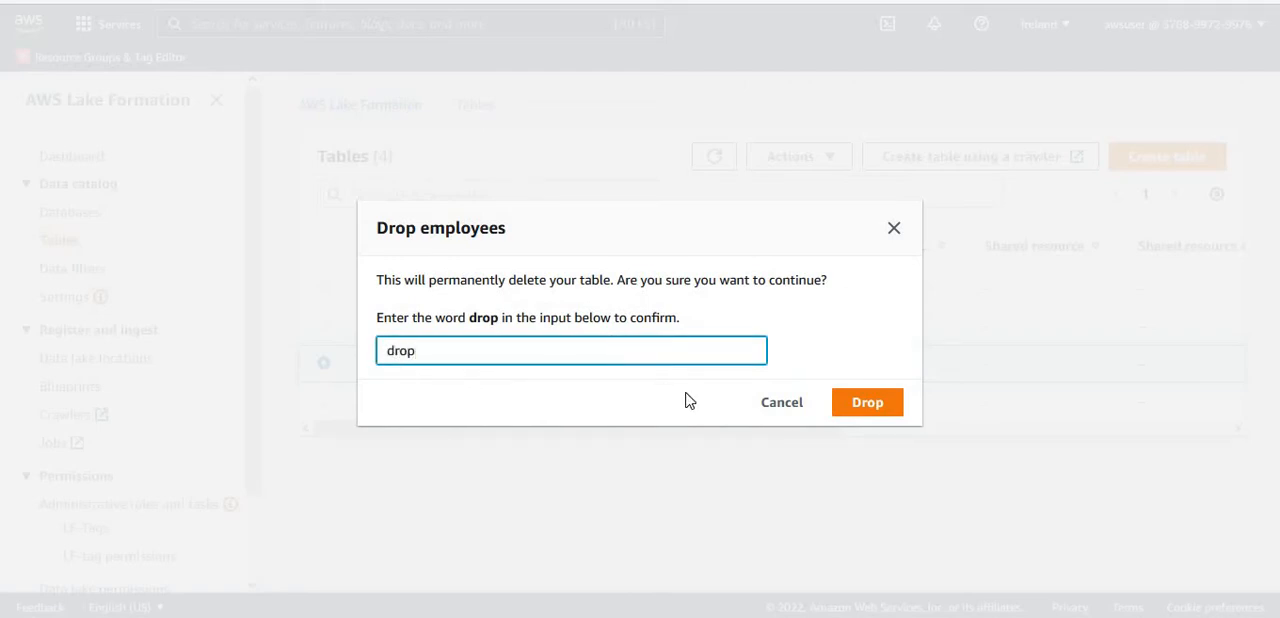
click(862, 404)
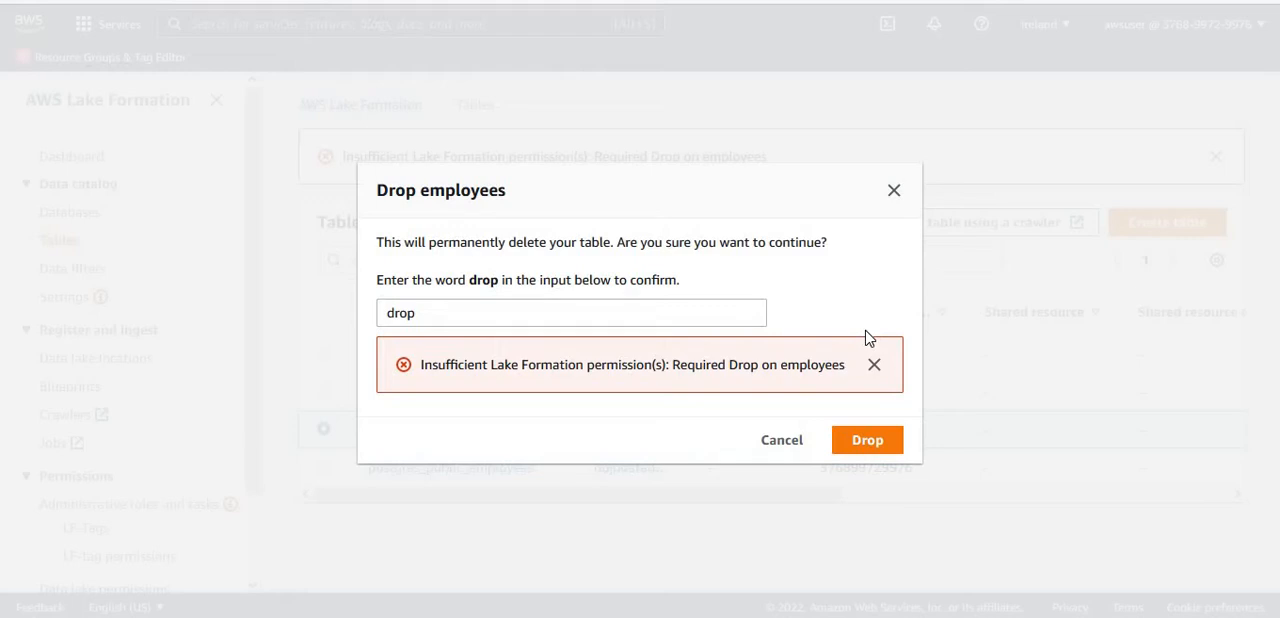
click(895, 191)
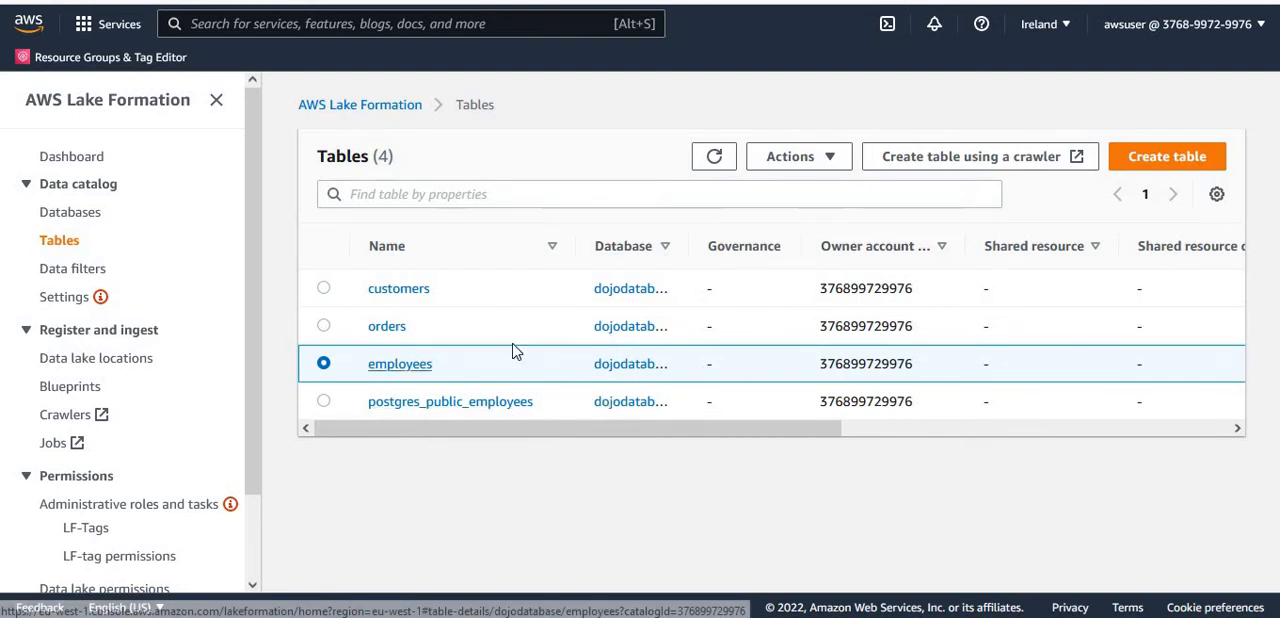
- Start a permission grant on the employees table and add the IAM user awsuser as principal
click(829, 158)
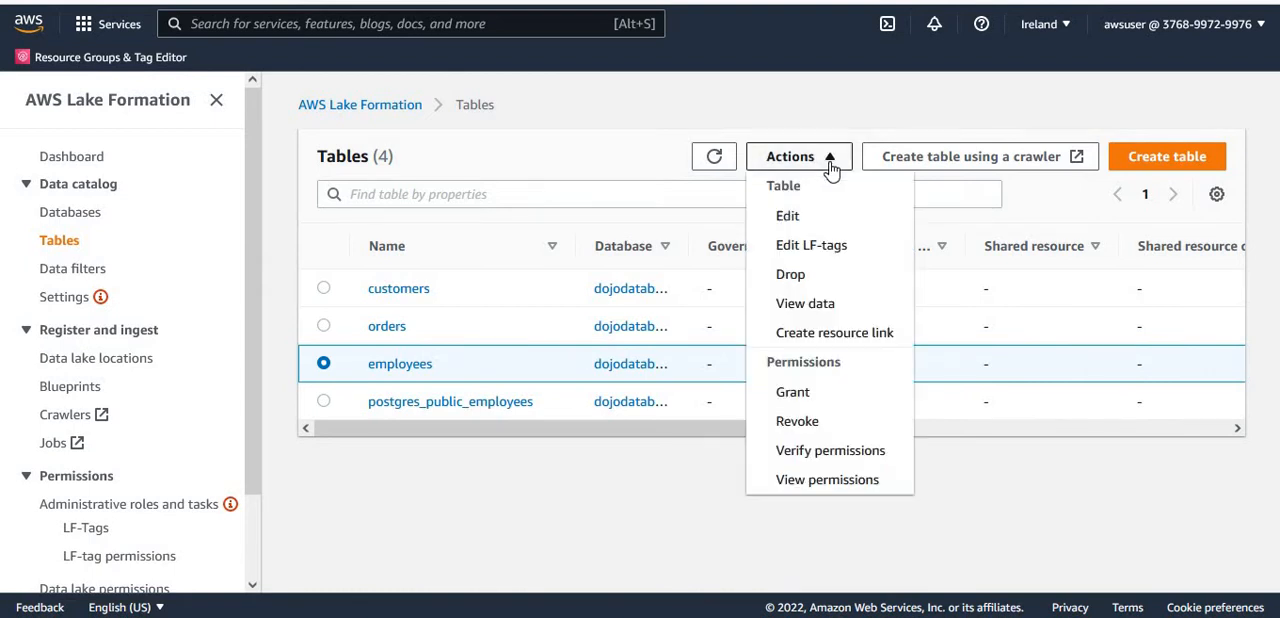
click(812, 401)
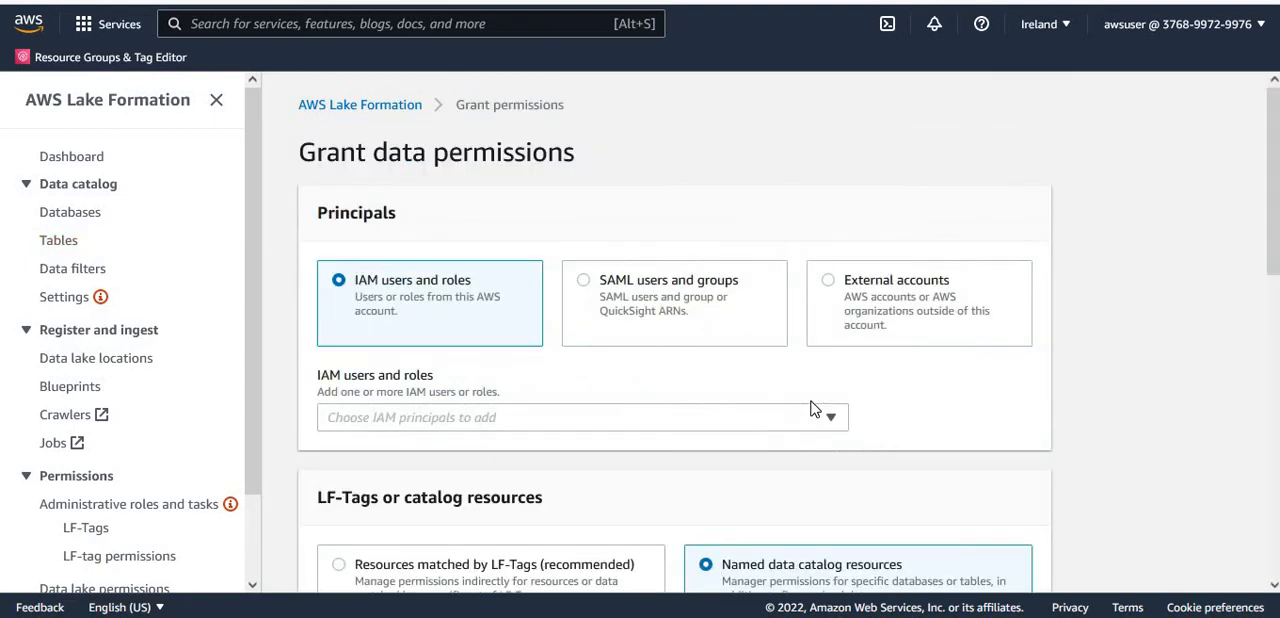
click(751, 421)
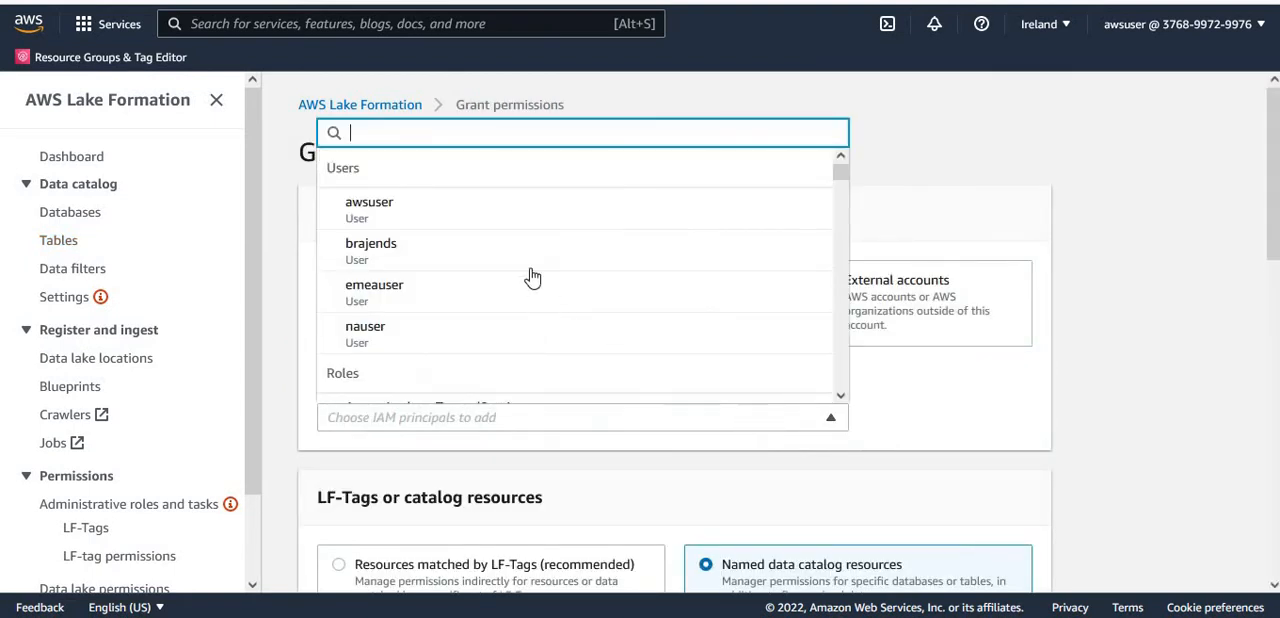
click(471, 212)
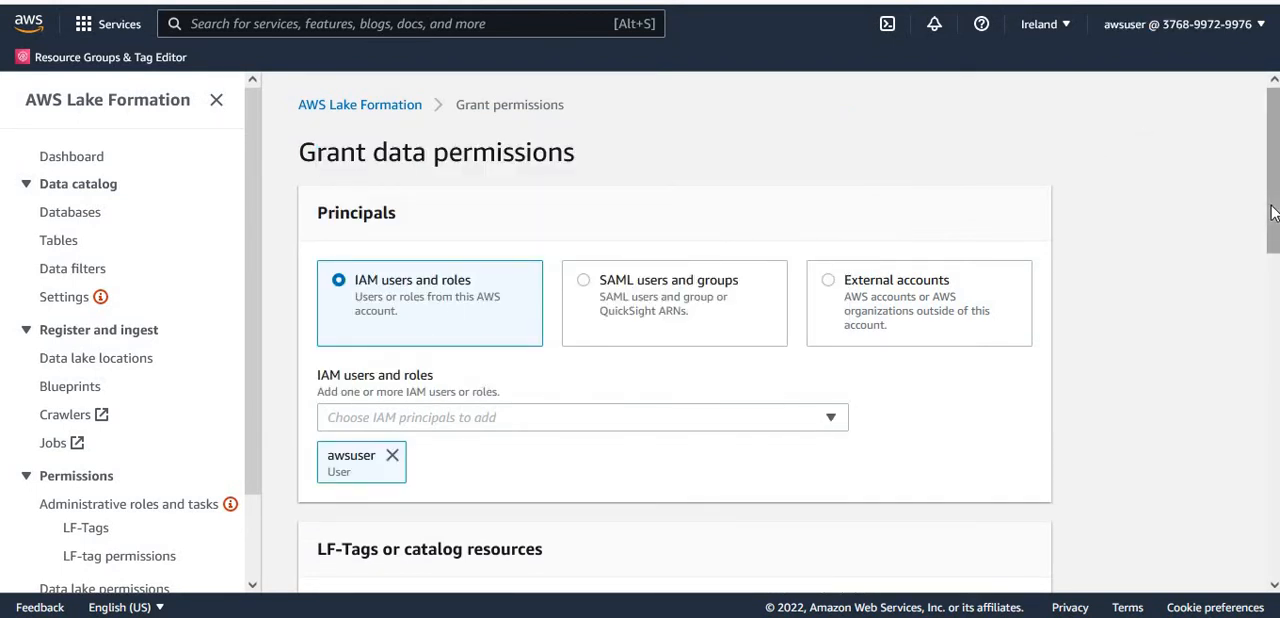
- Grant awsuser the Drop table permission on the employees table in dojodatabase and dismiss the notification
drag(1275, 206, 1275, 370)
scroll(469, 257, down, 2)
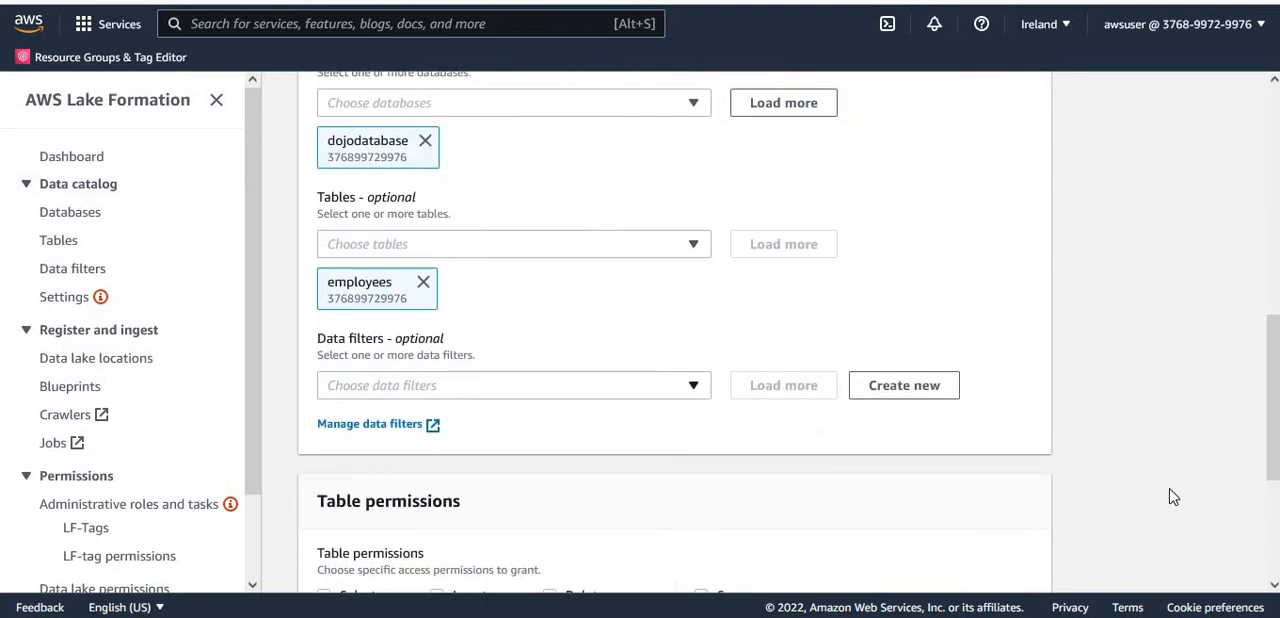
scroll(811, 411, down, 3)
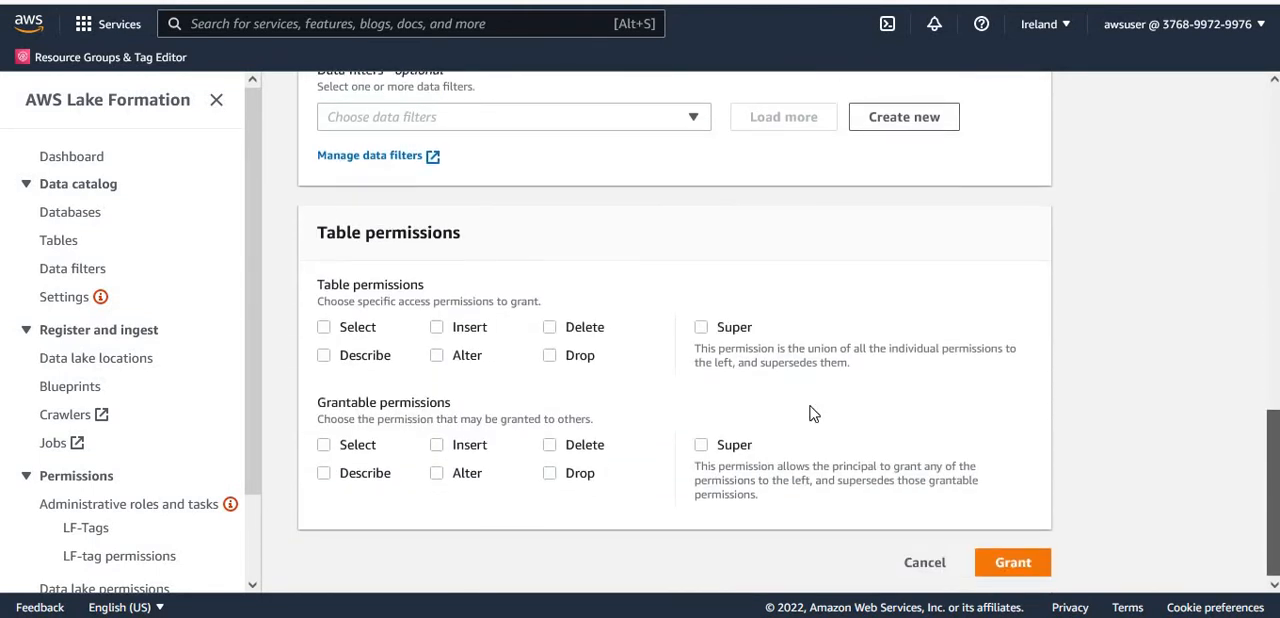
click(550, 353)
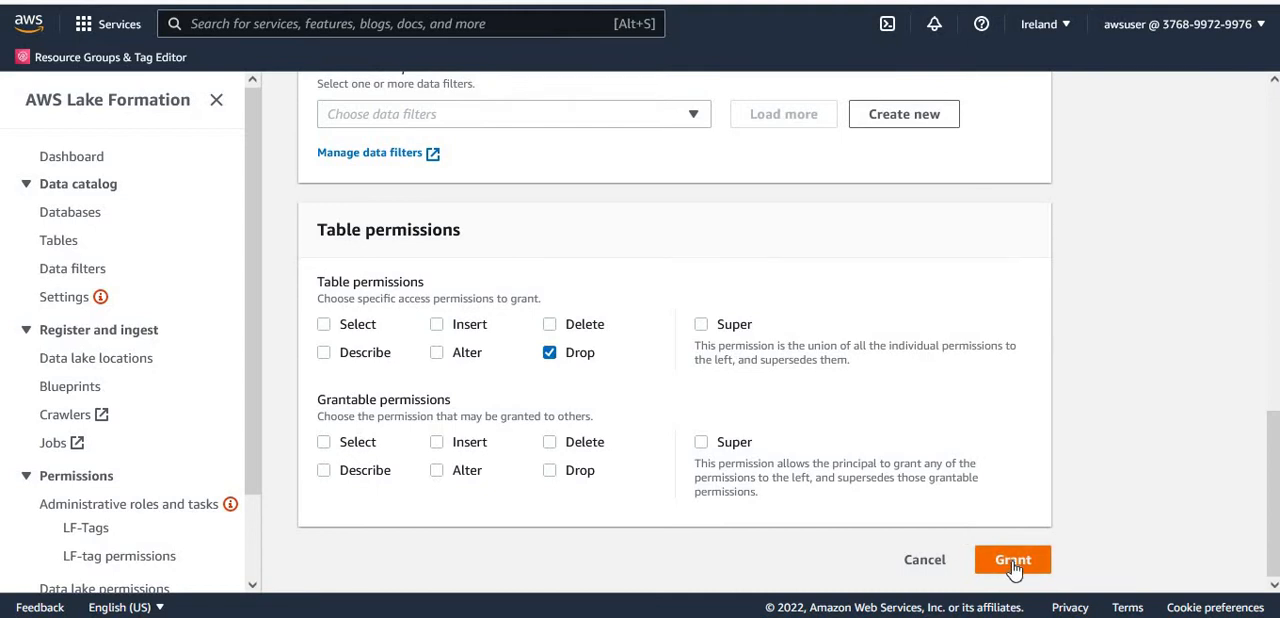
drag(1273, 486, 1273, 158)
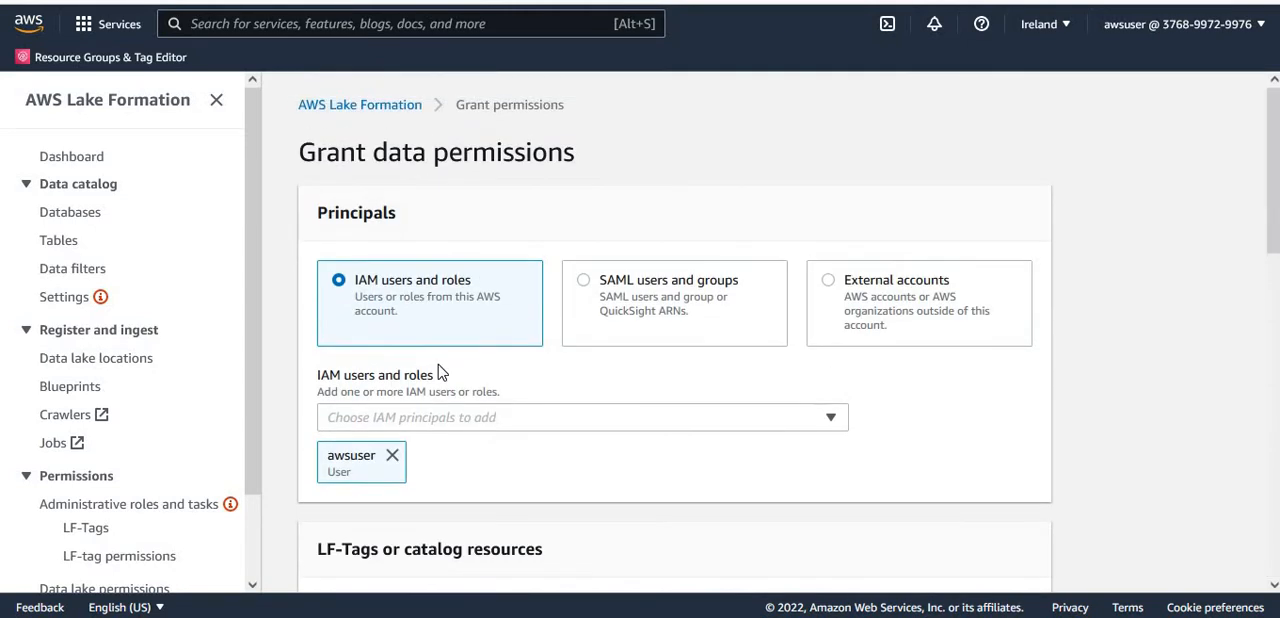
drag(1273, 221, 1273, 412)
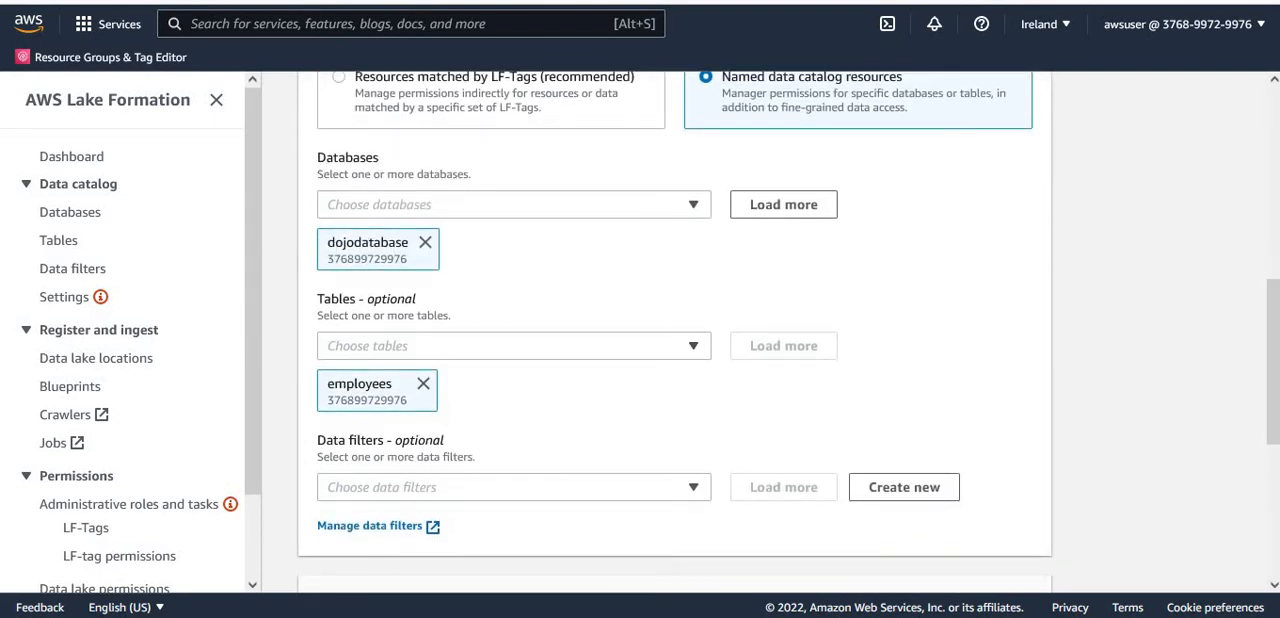
drag(1273, 368, 1273, 506)
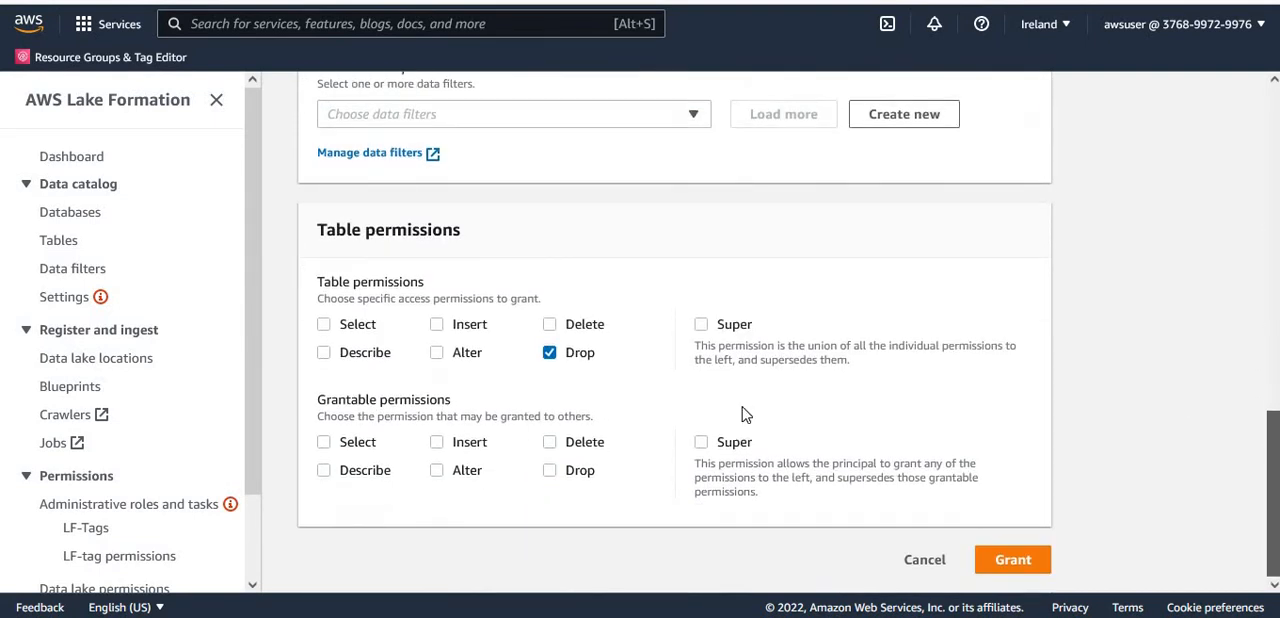
click(1031, 568)
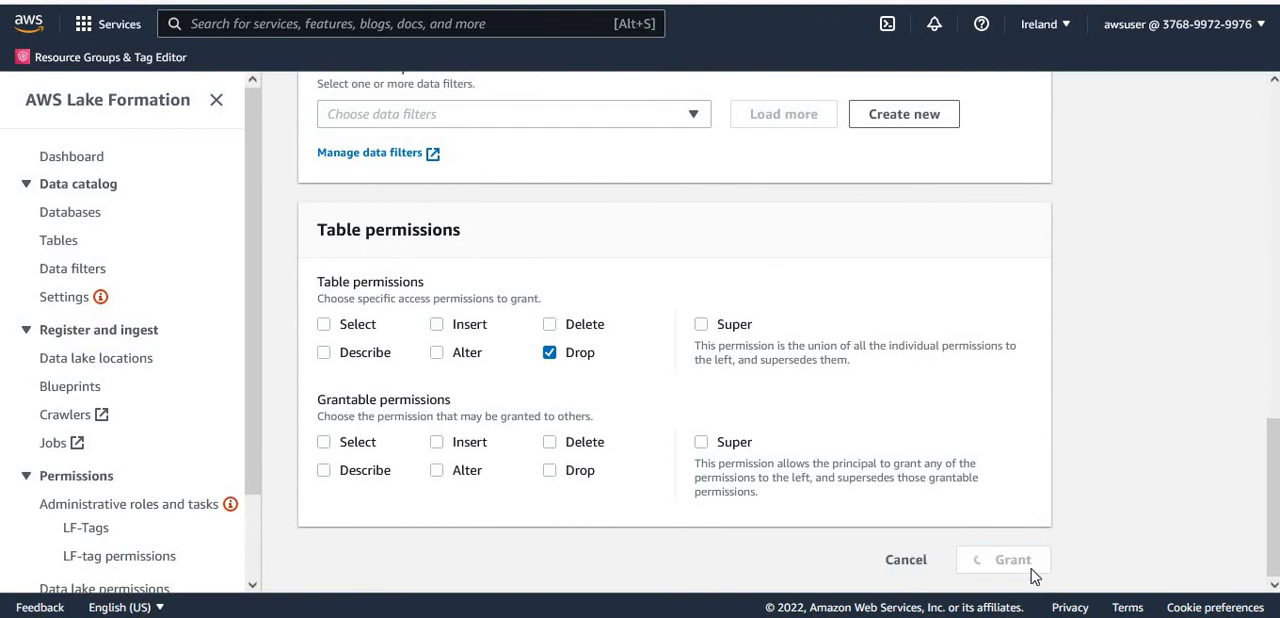
click(1255, 94)
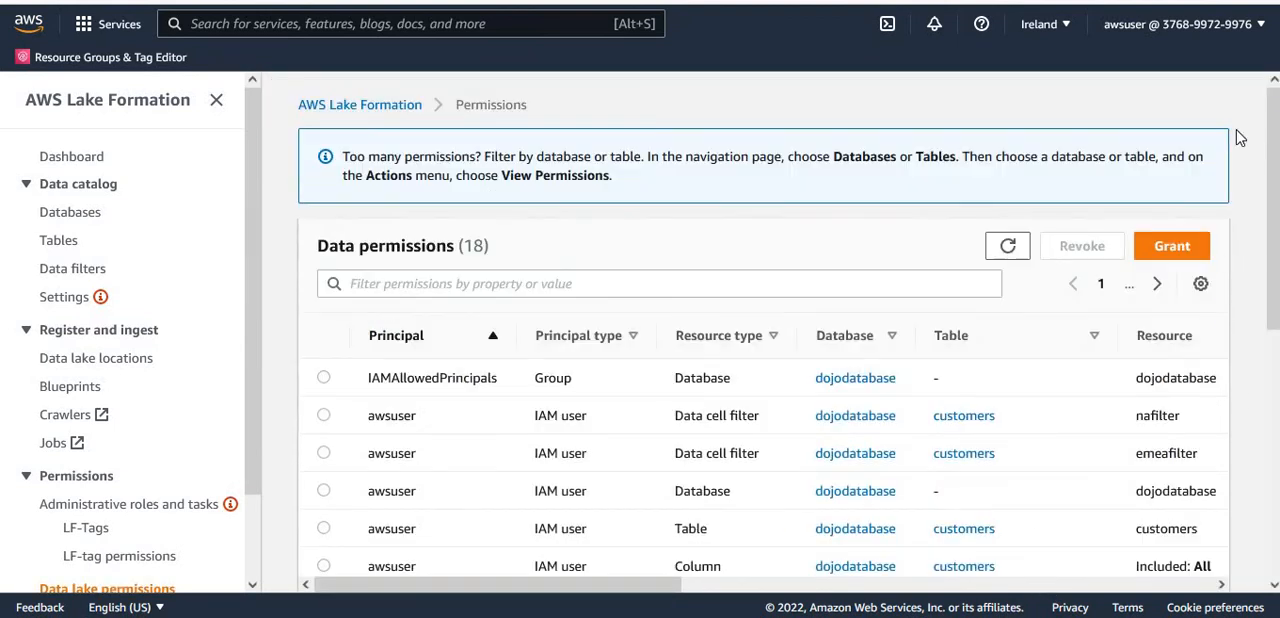
- Drop the employees table from the table list, confirming with the word "drop", and dismiss the notification
click(58, 241)
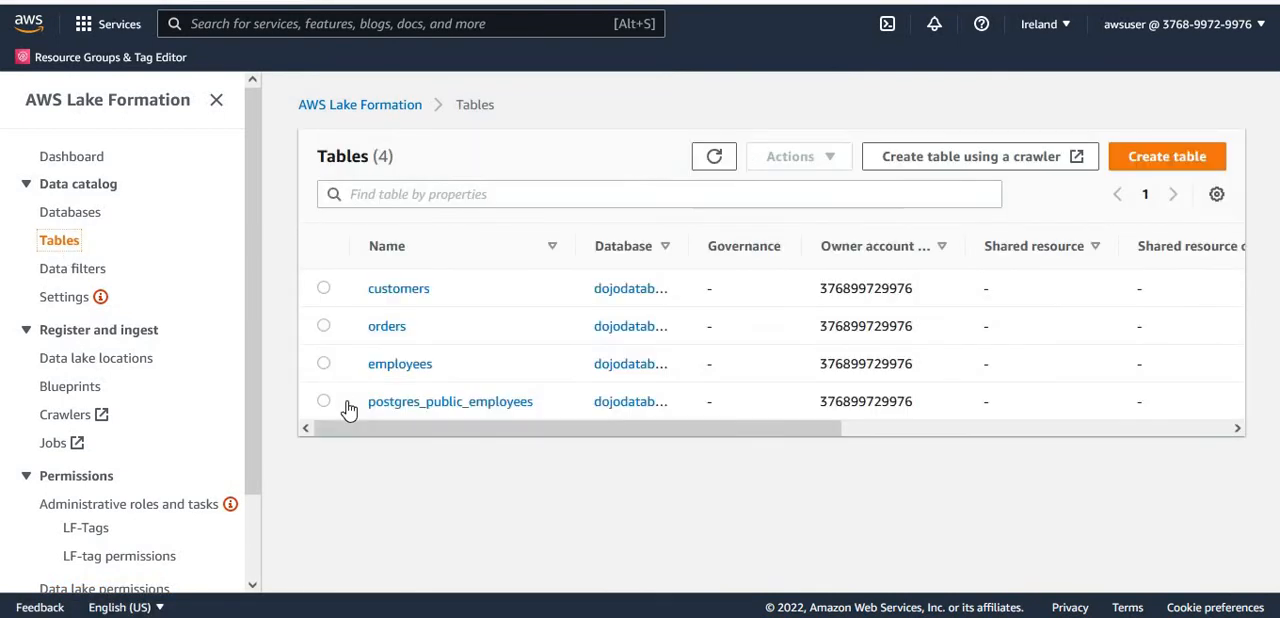
click(323, 363)
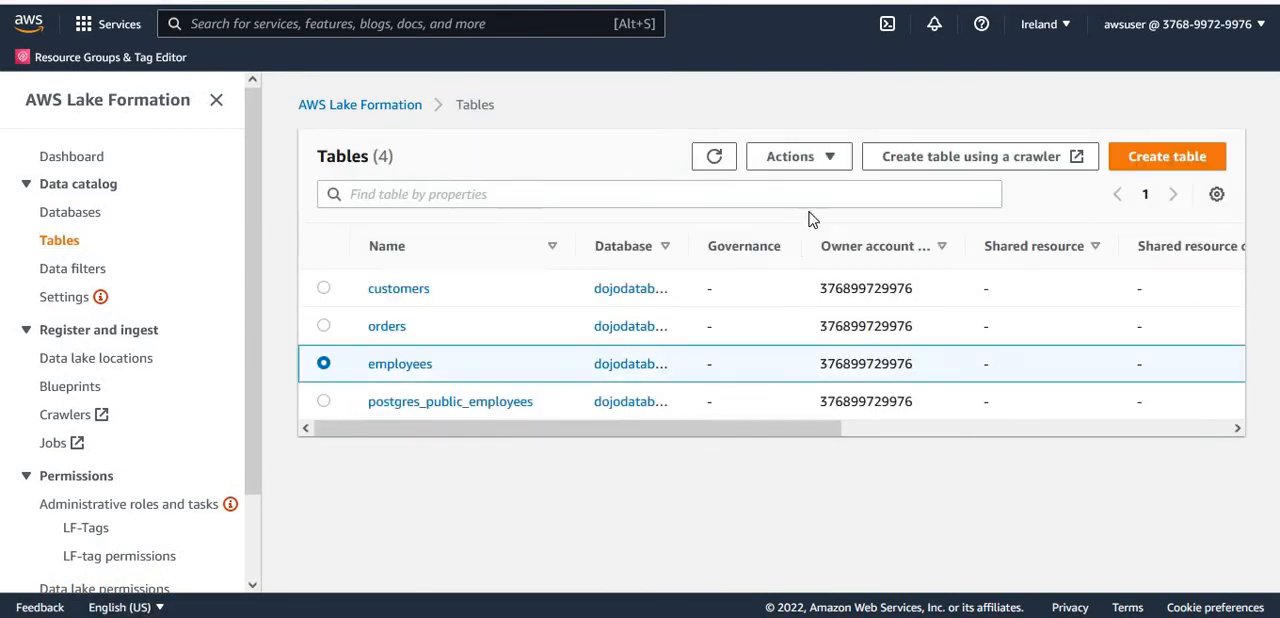
click(818, 162)
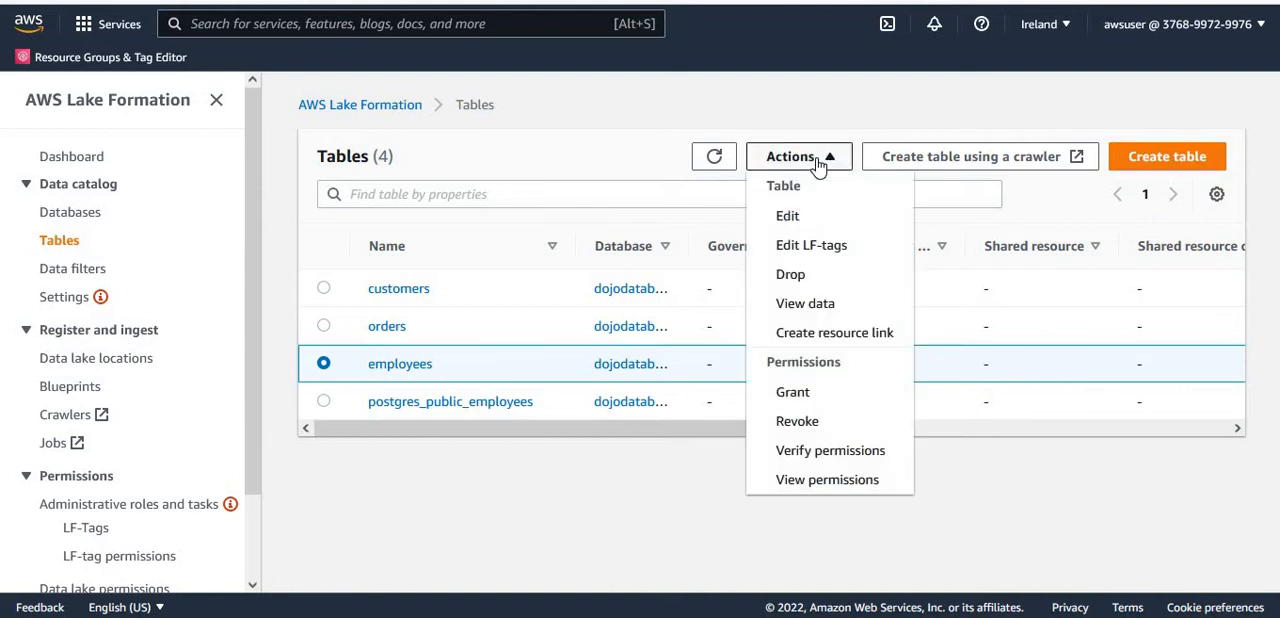
click(812, 275)
click(652, 345)
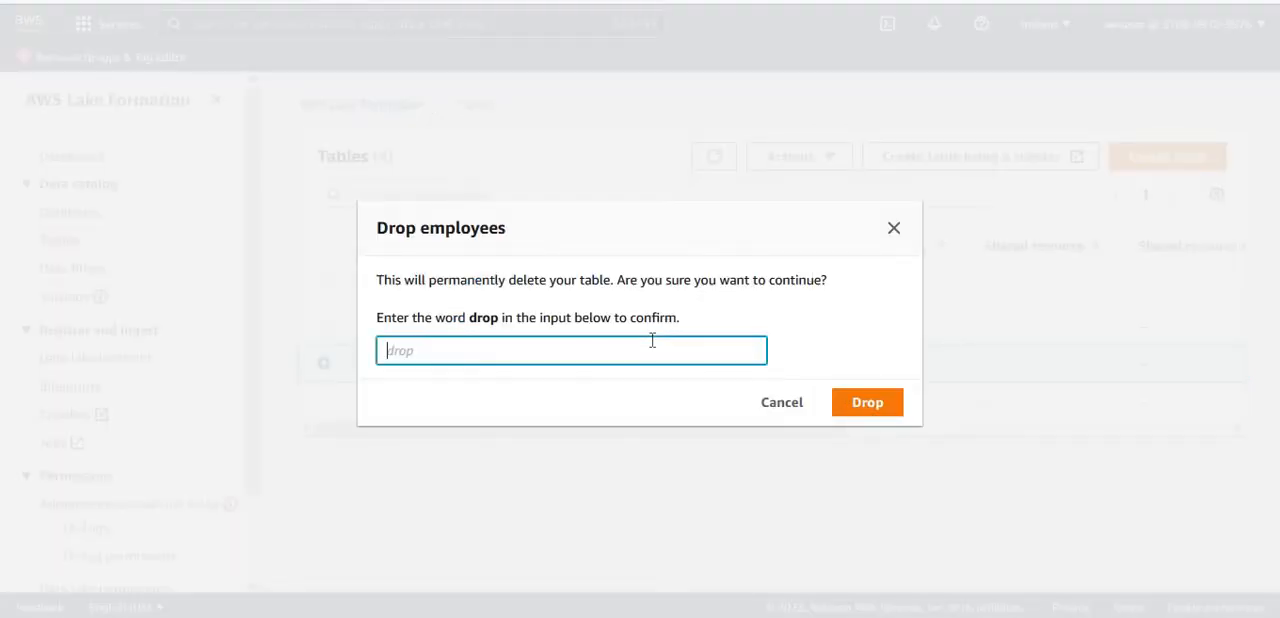
text(drop)
click(855, 405)
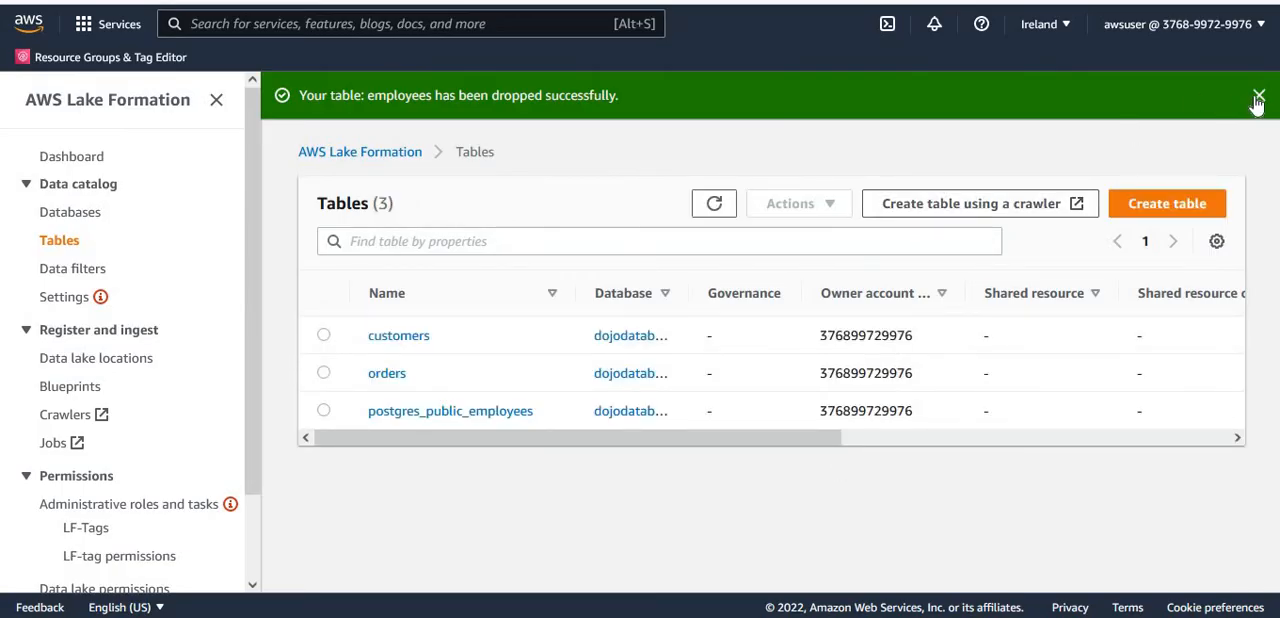
click(1258, 98)
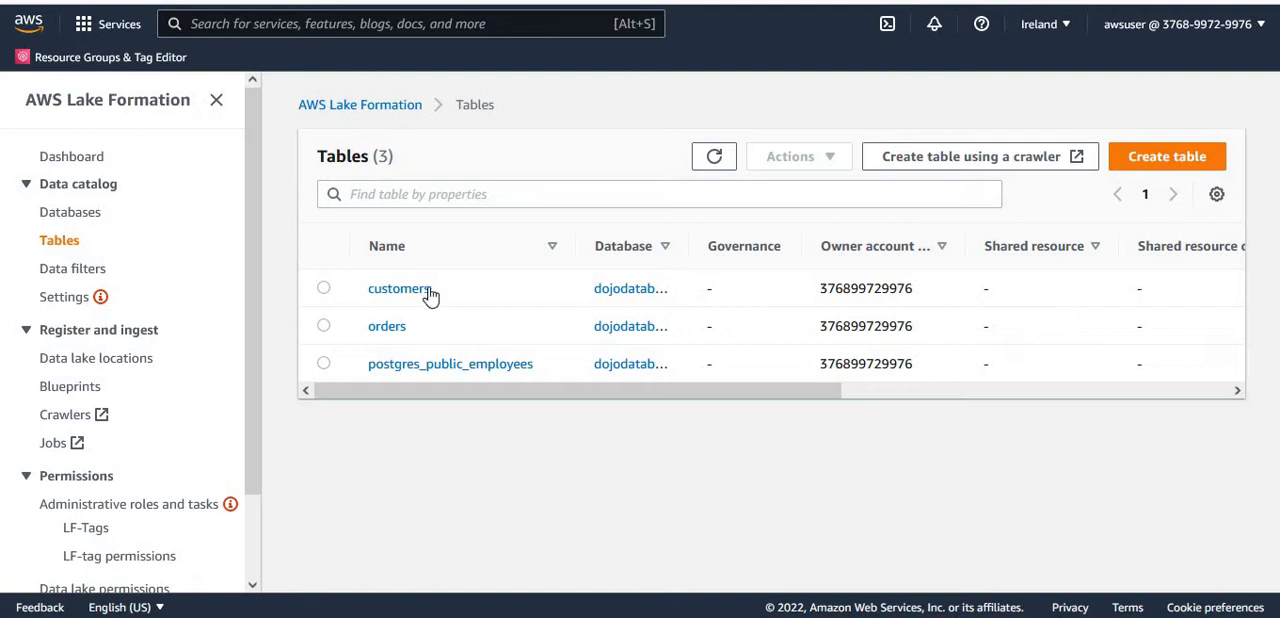
- Switch to AWS Glue by searching the services for "Glue" and open its ETL workflows
click(418, 22)
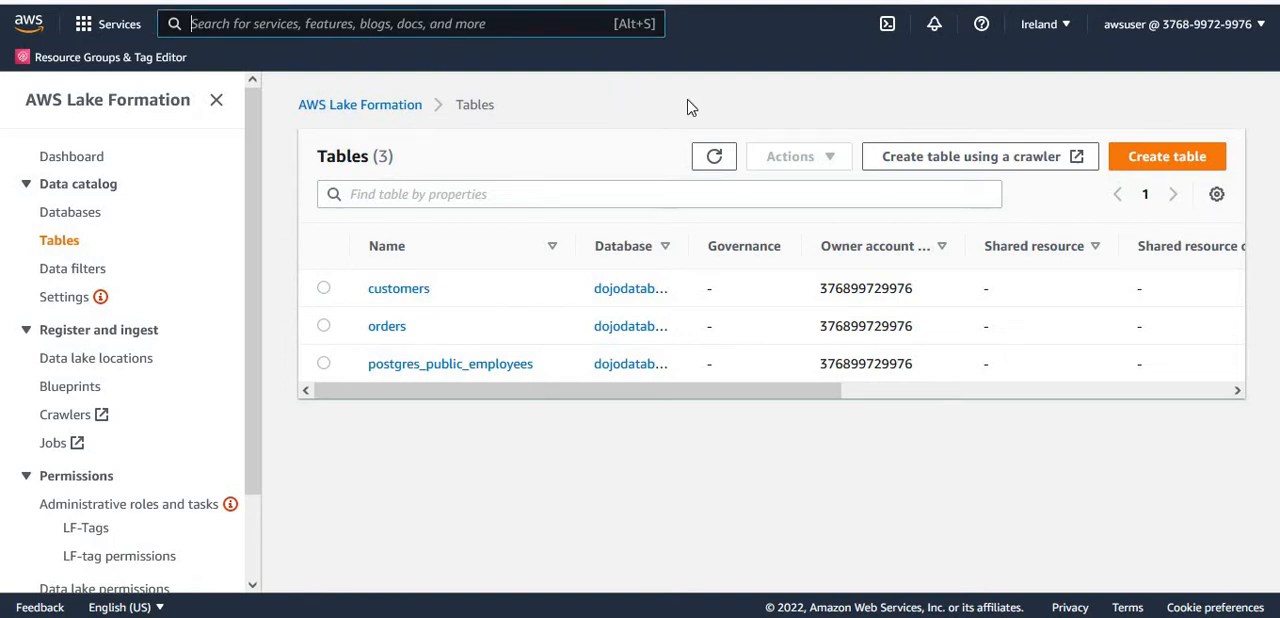
text(Glue)
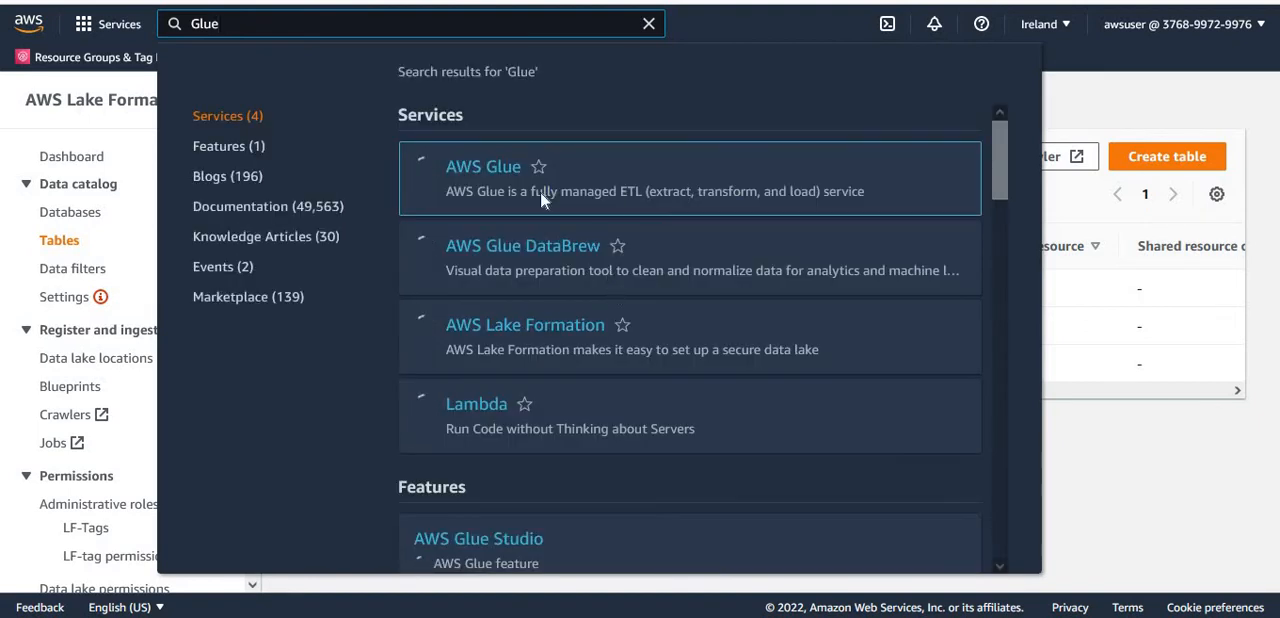
click(487, 173)
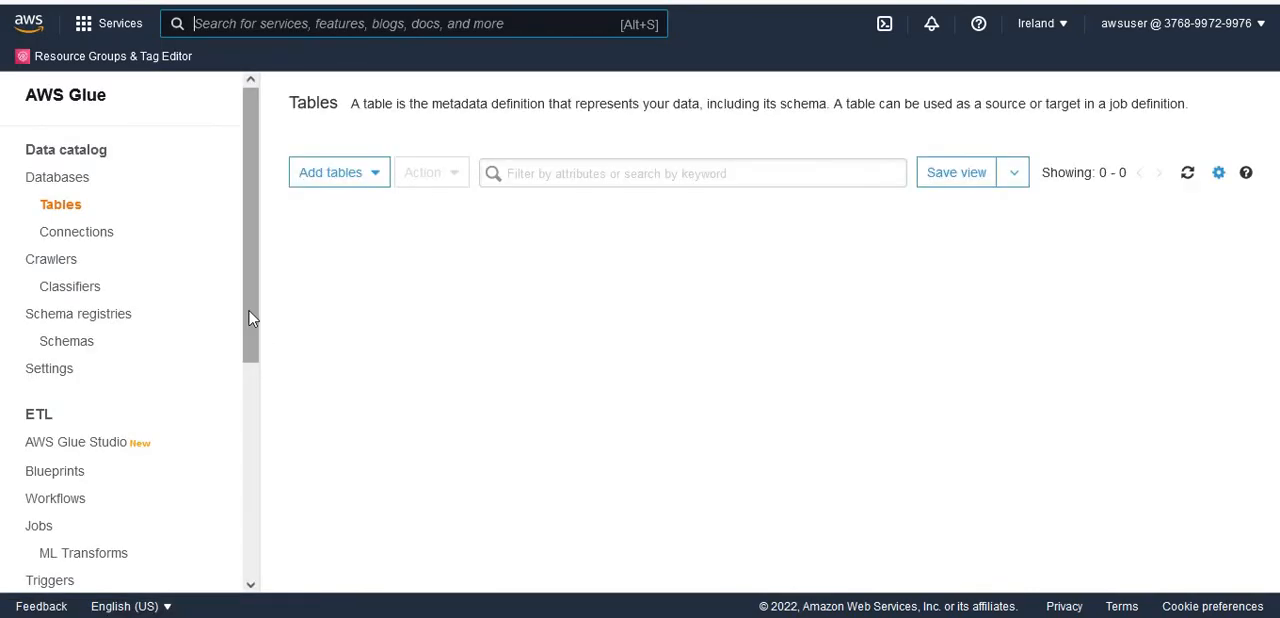
drag(252, 322, 255, 395)
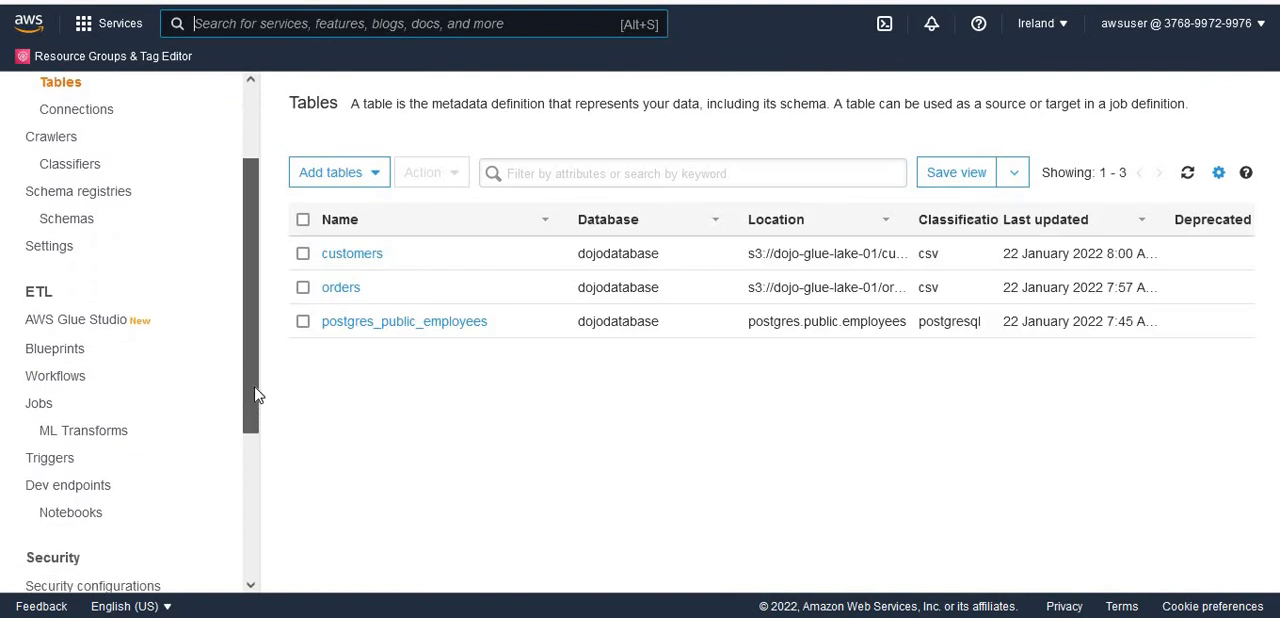
click(62, 372)
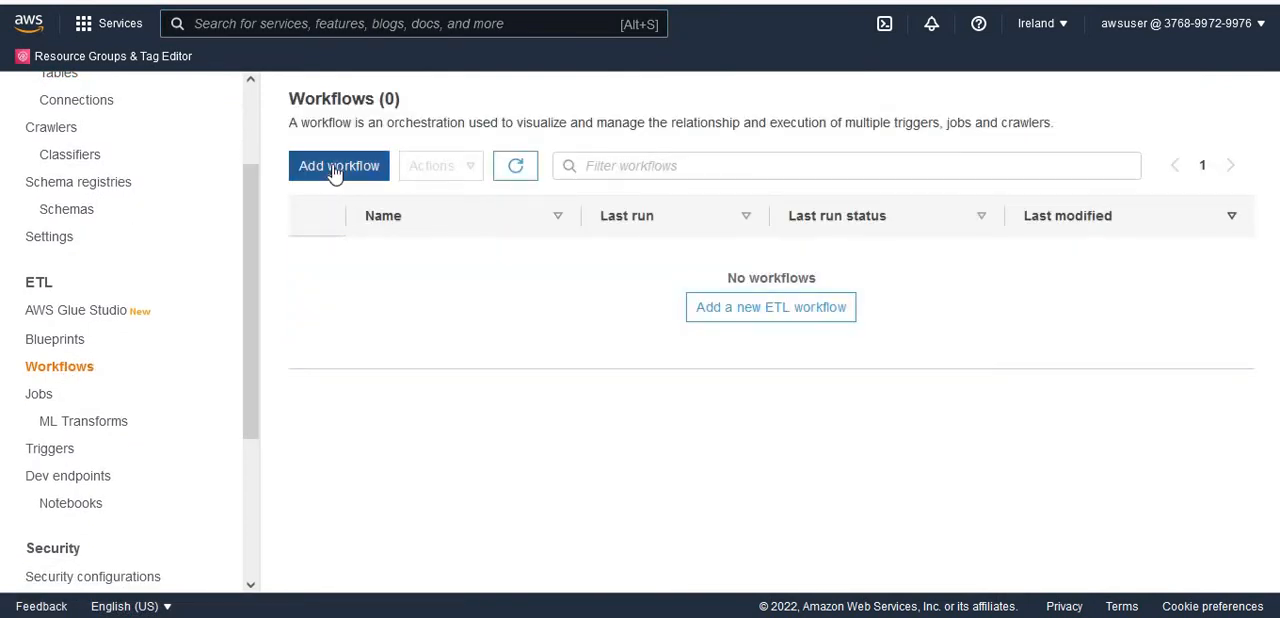
- Create a new ETL workflow named dojolabworkflow with the other settings left at their defaults, and dismiss the notification
click(334, 168)
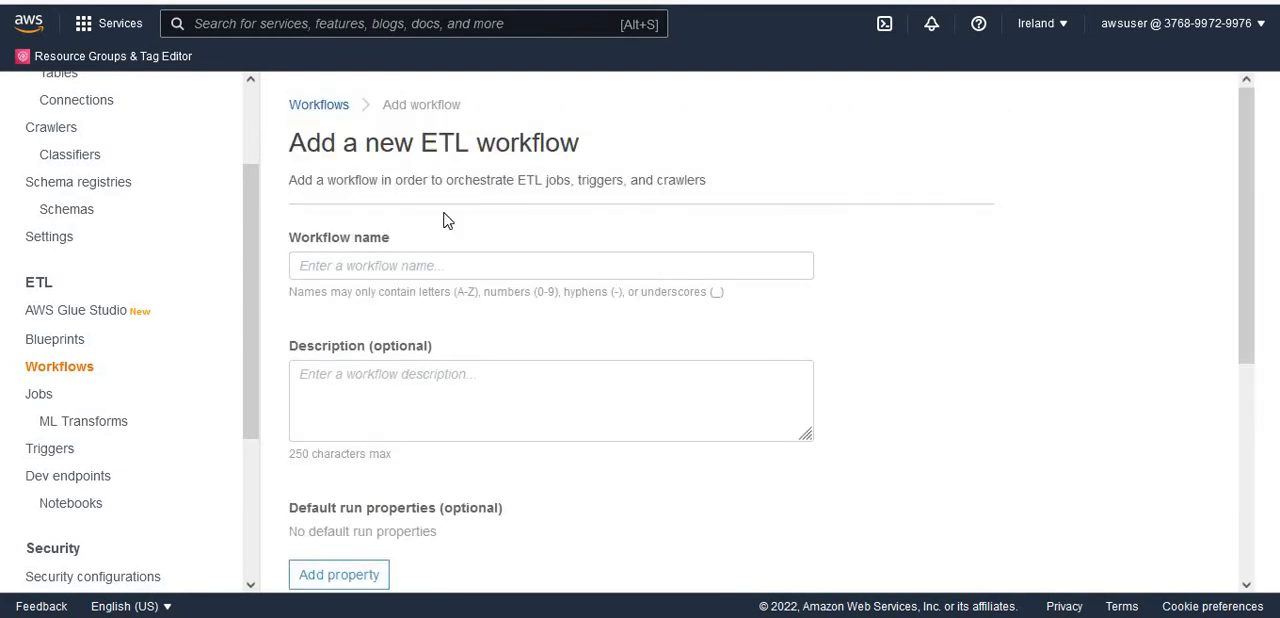
click(430, 268)
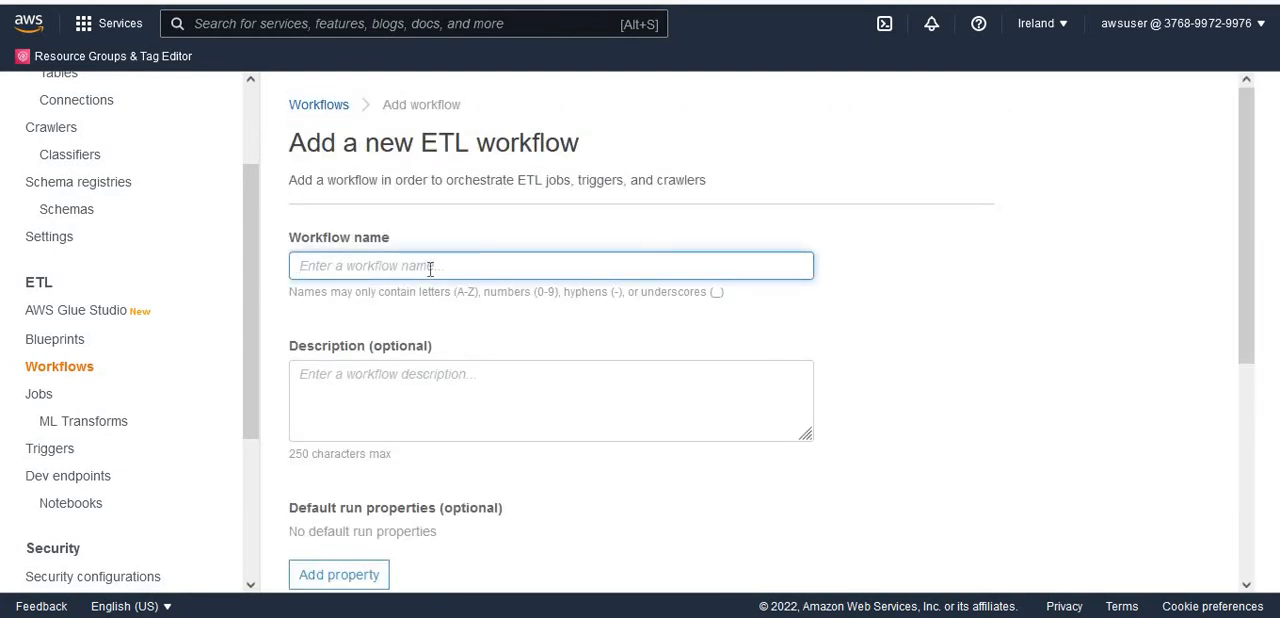
text(dojolabworkflow)
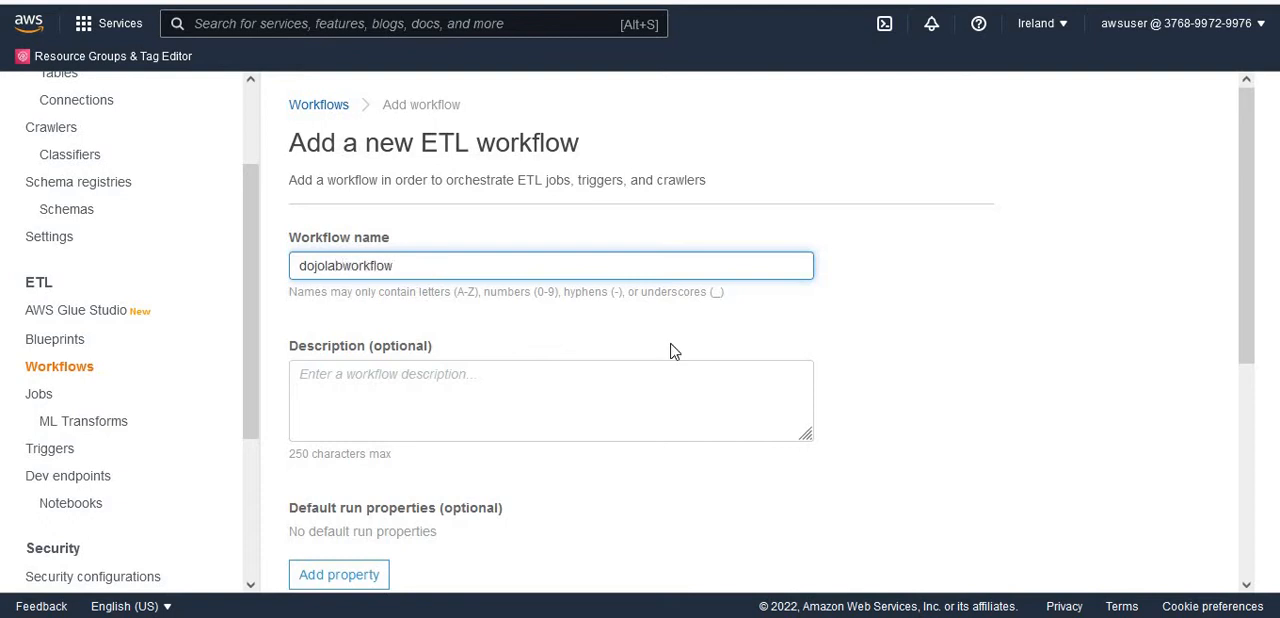
drag(1249, 289, 1267, 422)
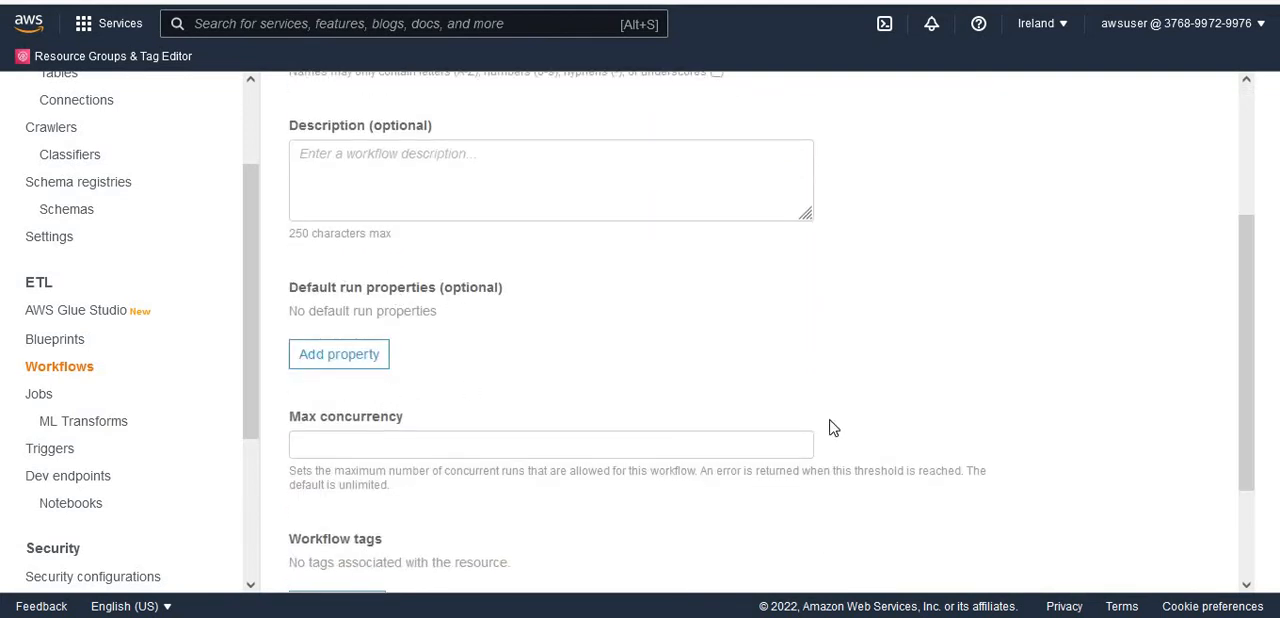
drag(1250, 401, 1268, 490)
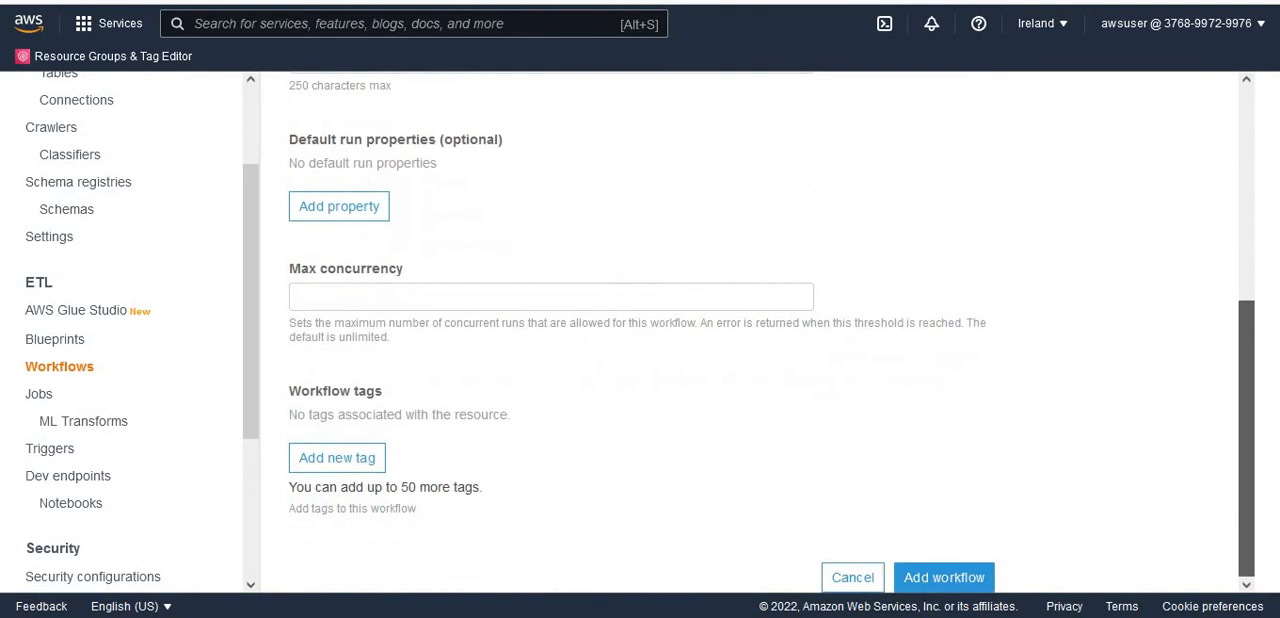
click(966, 583)
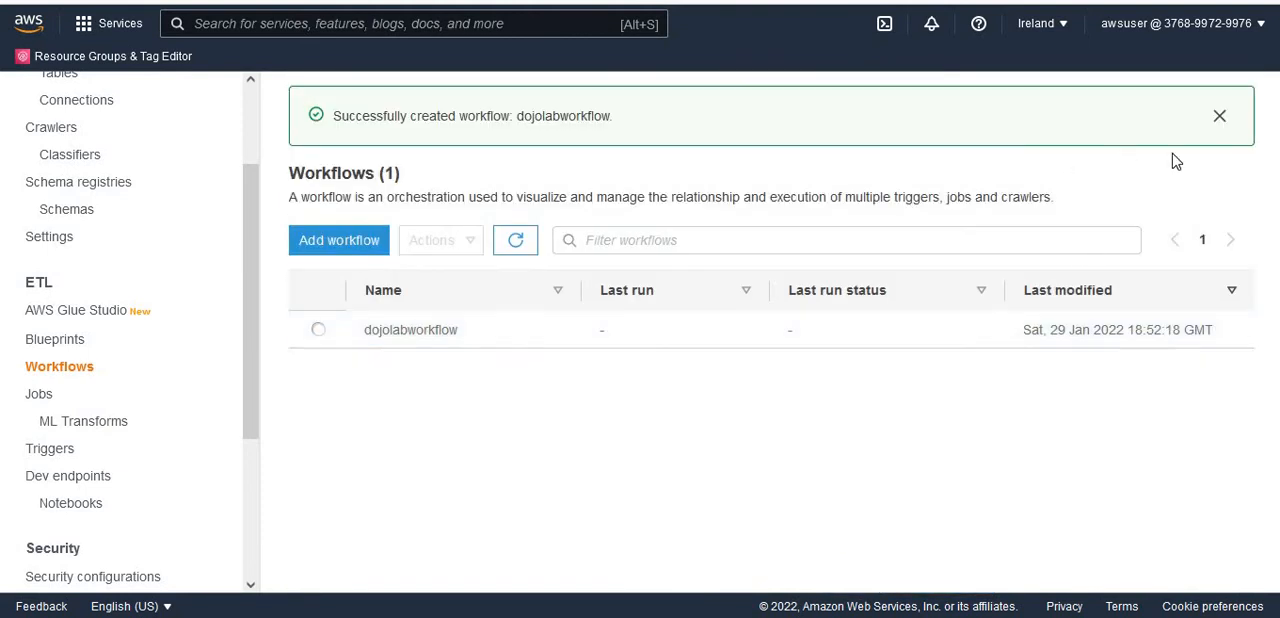
click(1219, 118)
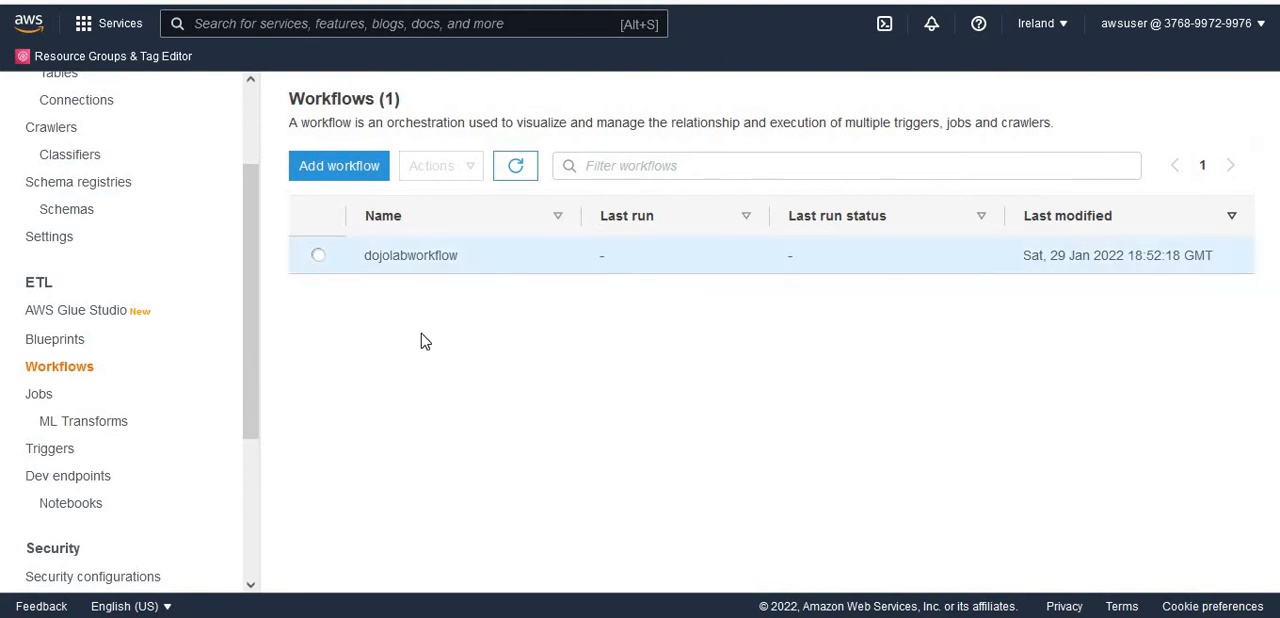
- Select dojolabworkflow, enlarge its graph area and add a new trigger named startworkfowtrigger with the On demand type
click(319, 257)
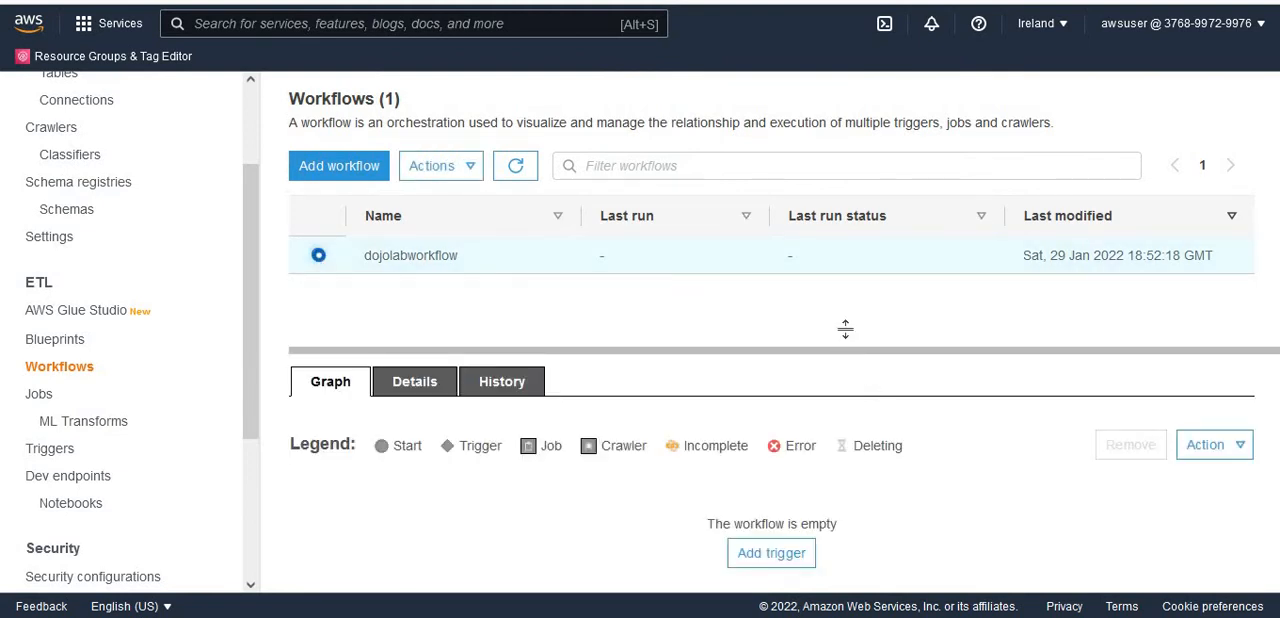
drag(845, 328, 848, 260)
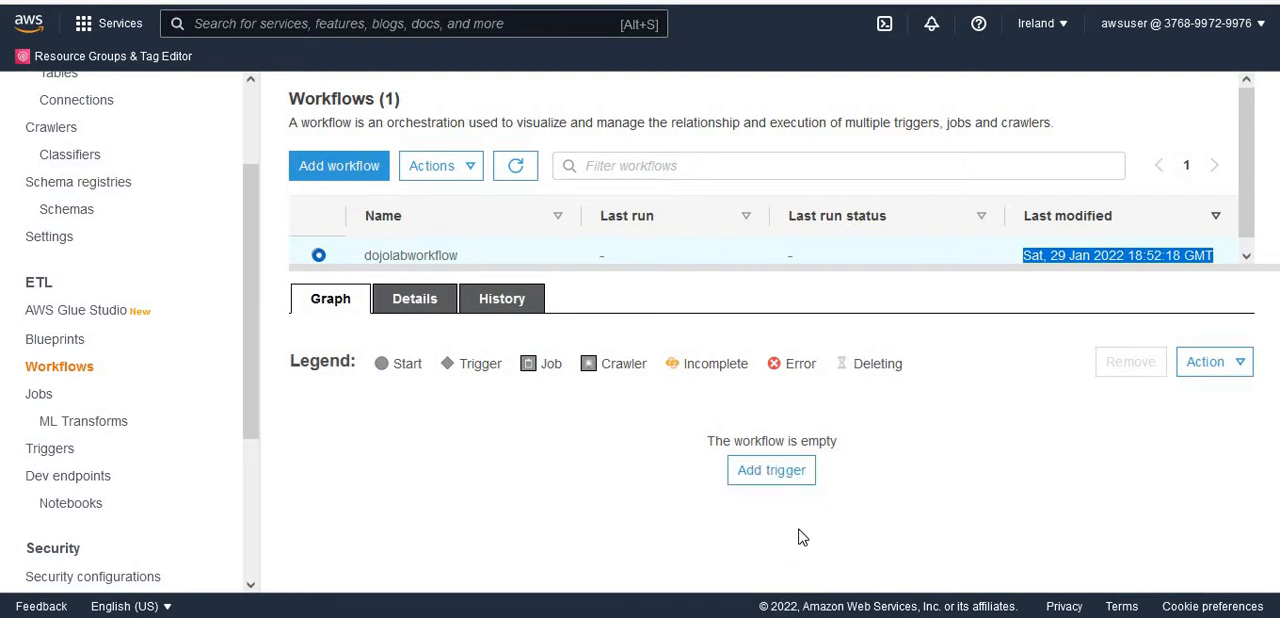
click(763, 482)
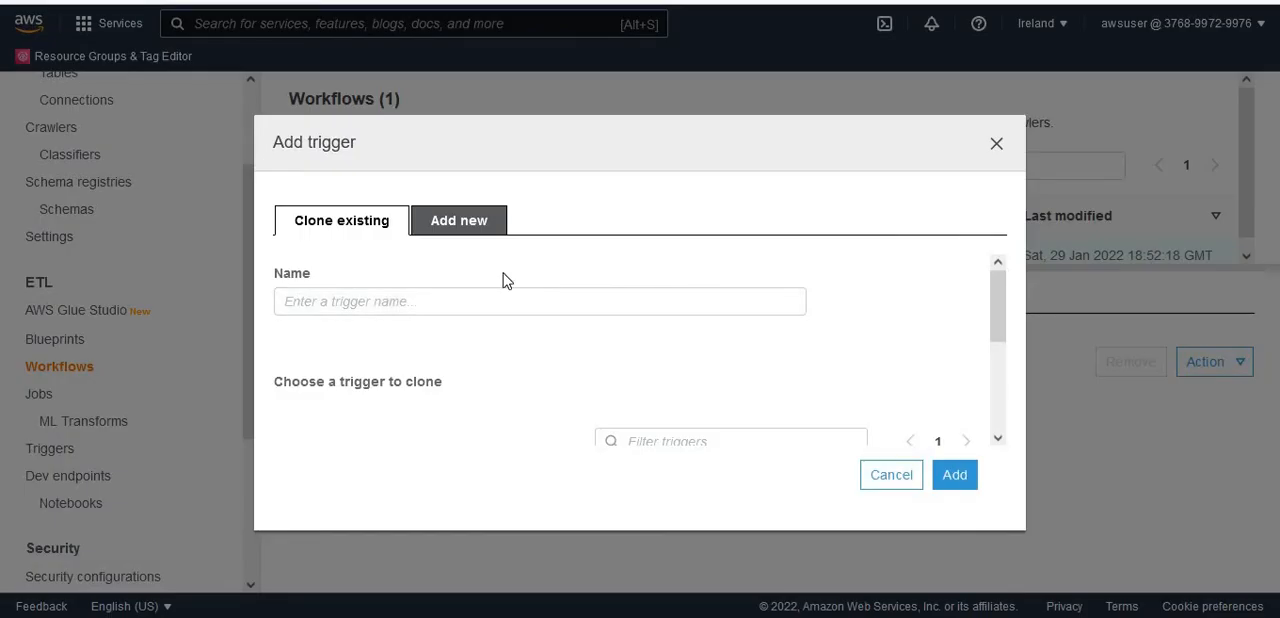
click(452, 228)
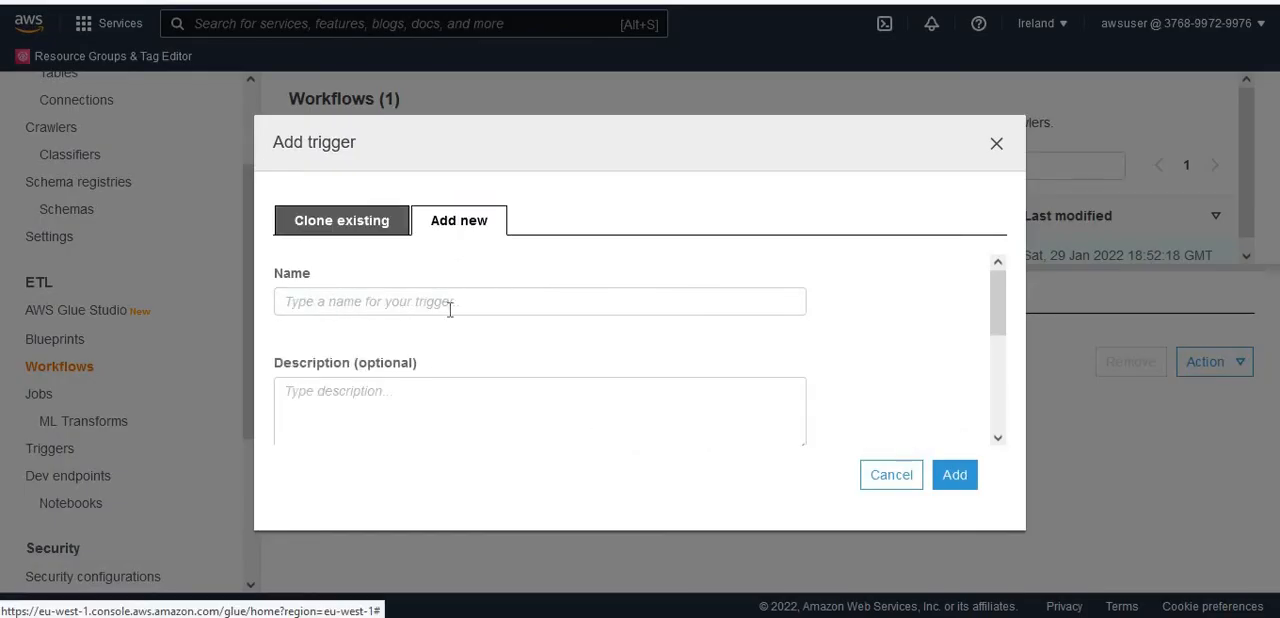
click(449, 306)
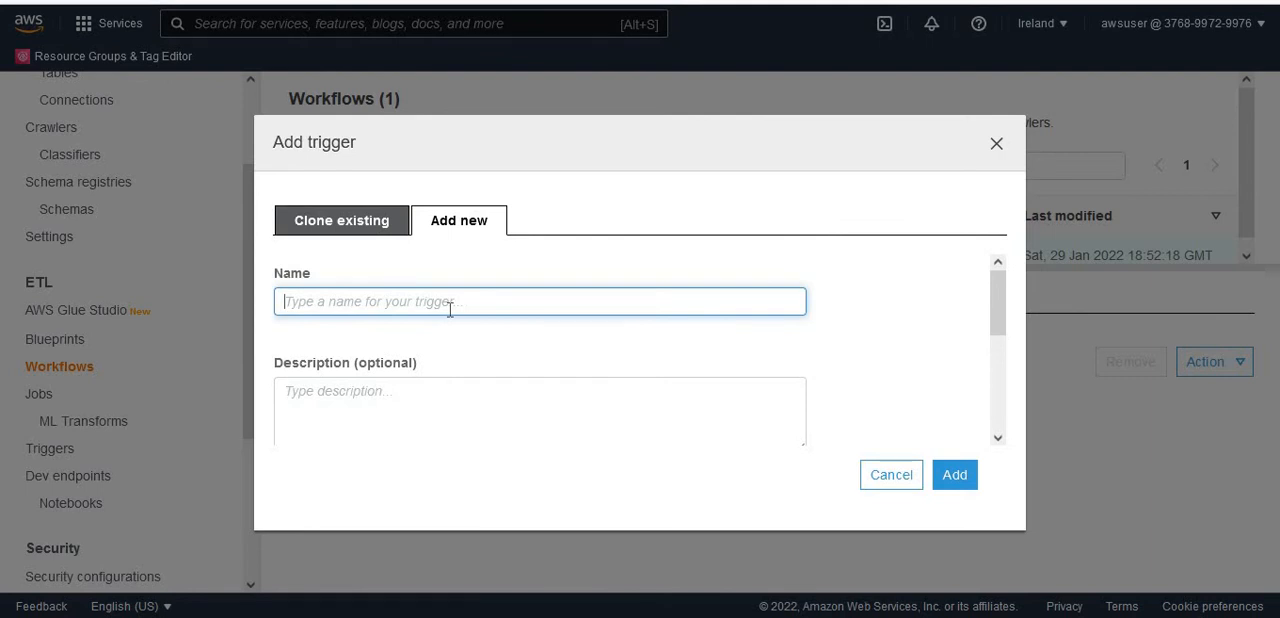
text(startworkfow)
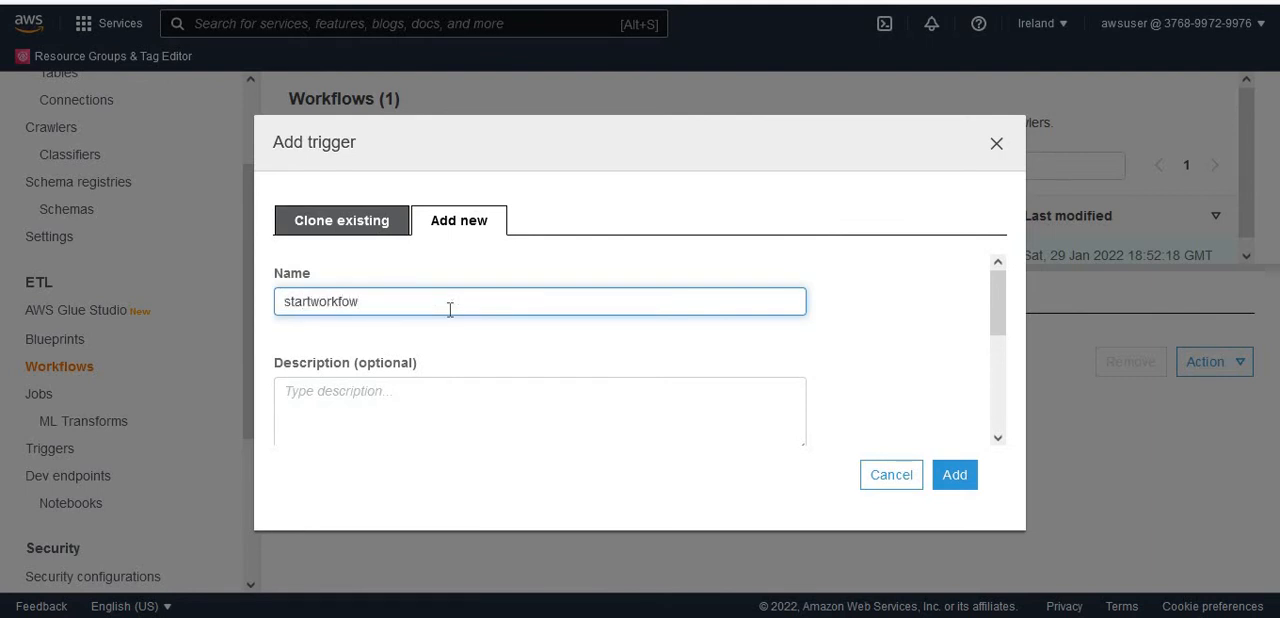
text(trigger)
drag(1005, 305, 1006, 400)
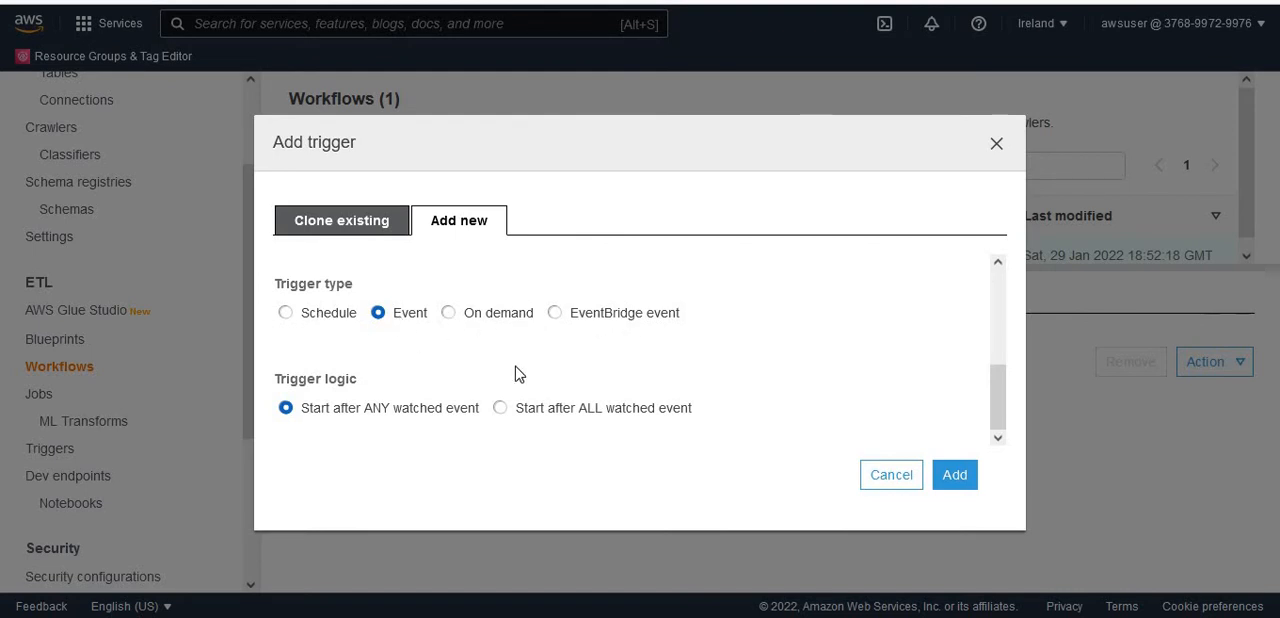
click(494, 313)
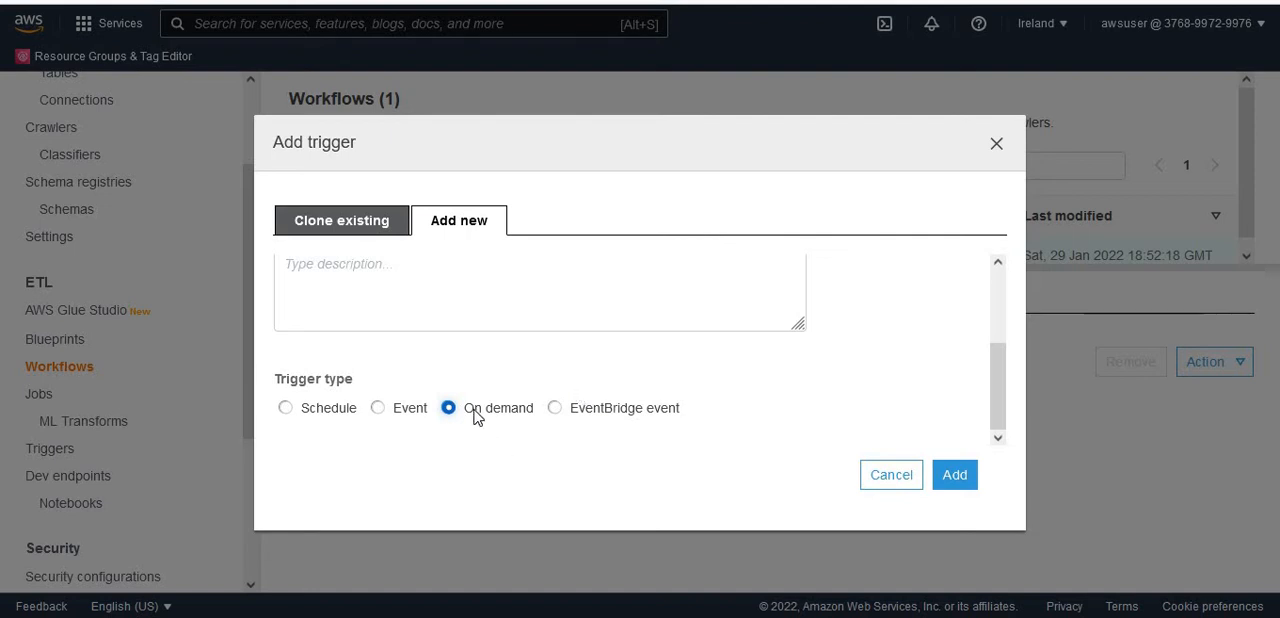
click(955, 476)
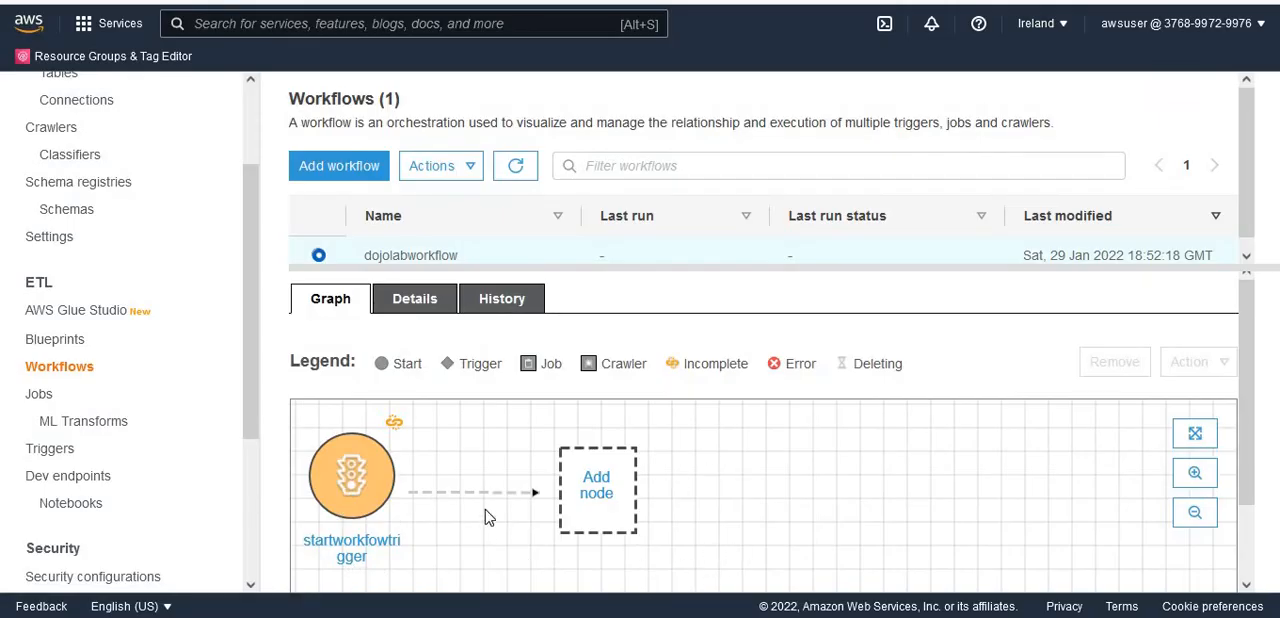
- Add the crawler rdscrawler as the node started by startworkfowtrigger in the workflow graph
mouse_move(396, 430)
click(608, 488)
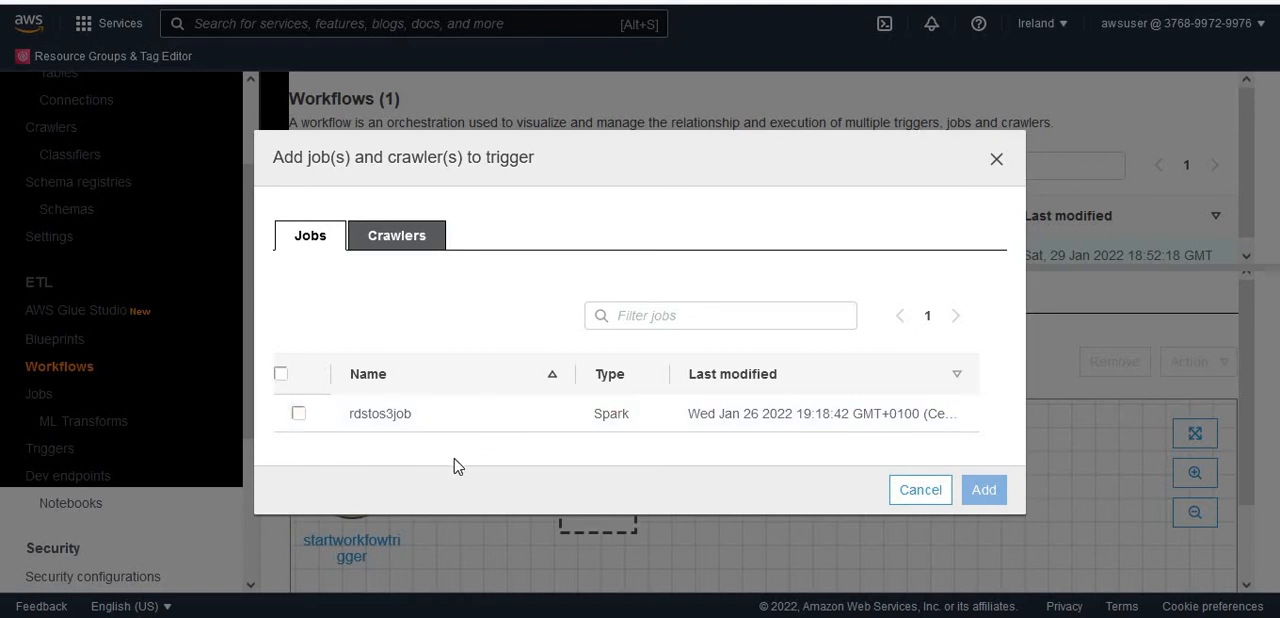
click(398, 243)
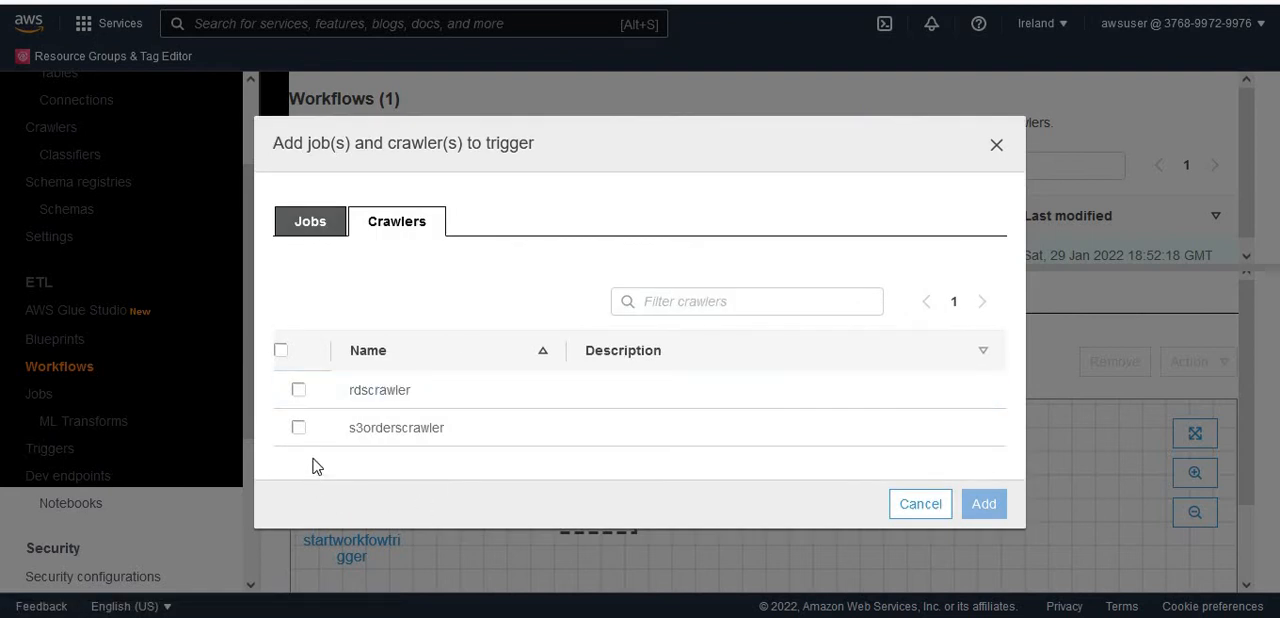
click(299, 391)
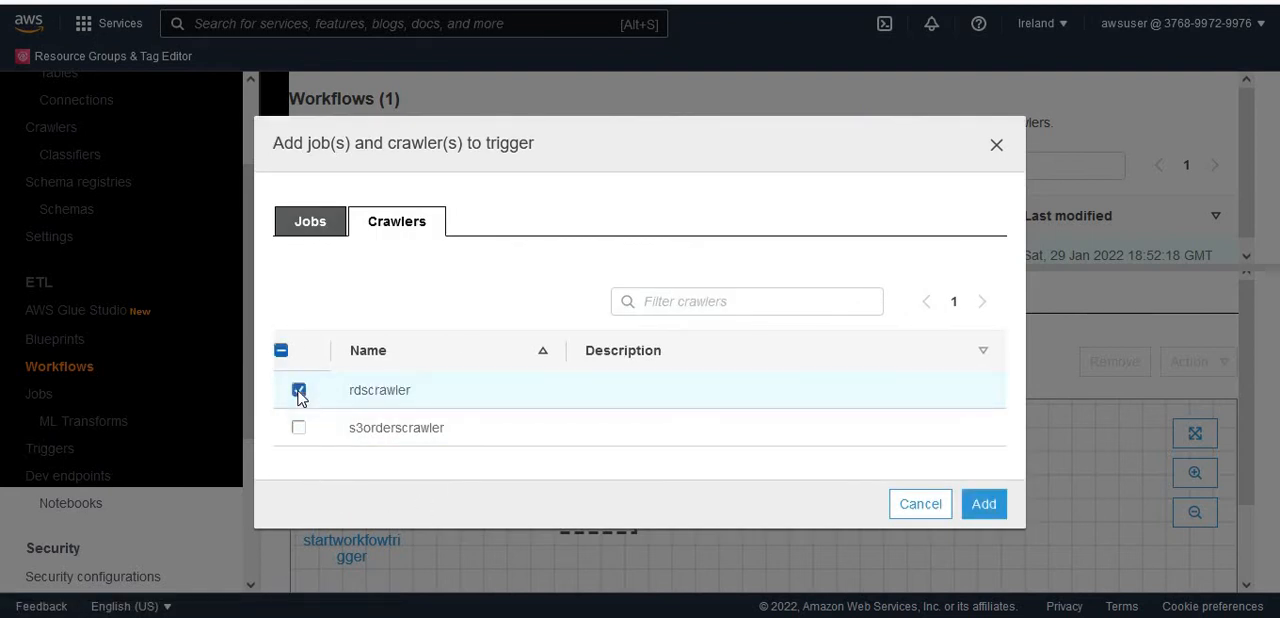
click(984, 506)
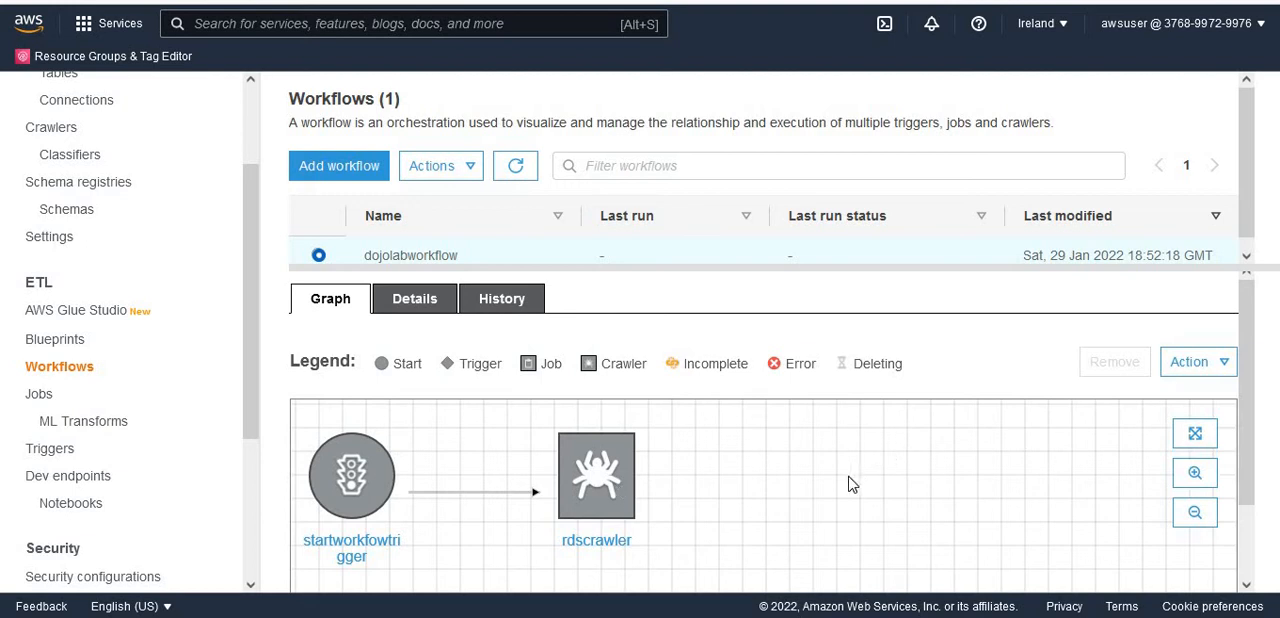
- Add a new trigger named startnextjobtrigger after the rdscrawler node, keeping the Event type and the Start after ANY watched event logic
drag(1249, 355, 1267, 499)
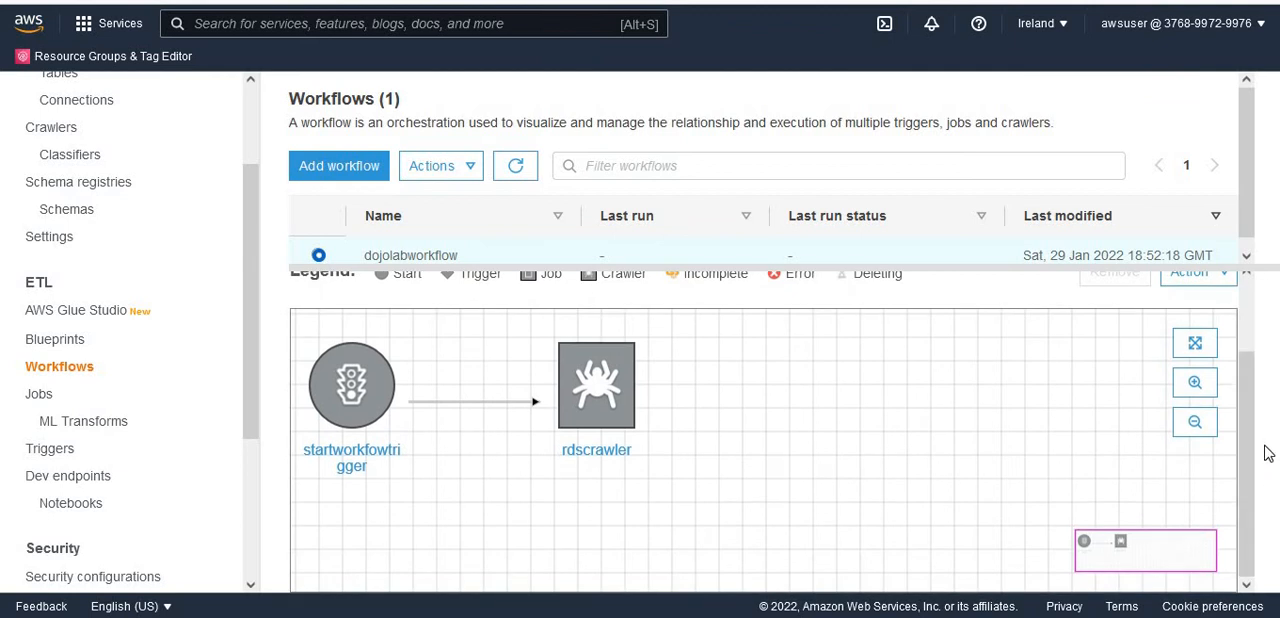
drag(1249, 453, 1249, 433)
click(1222, 318)
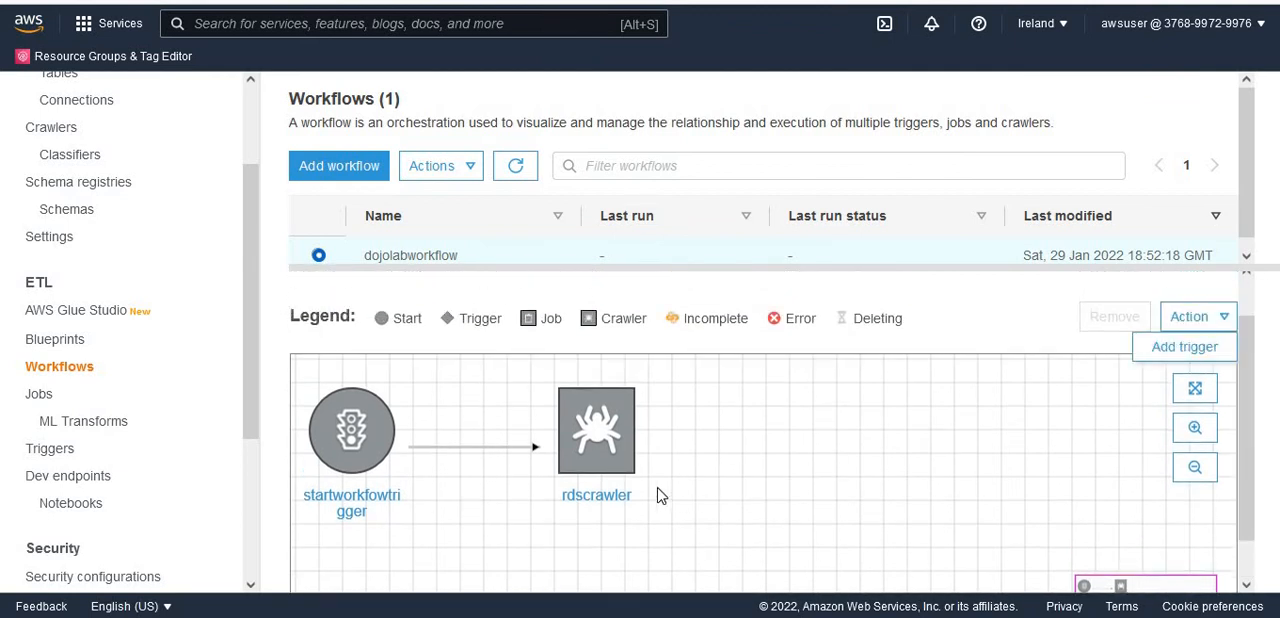
click(614, 447)
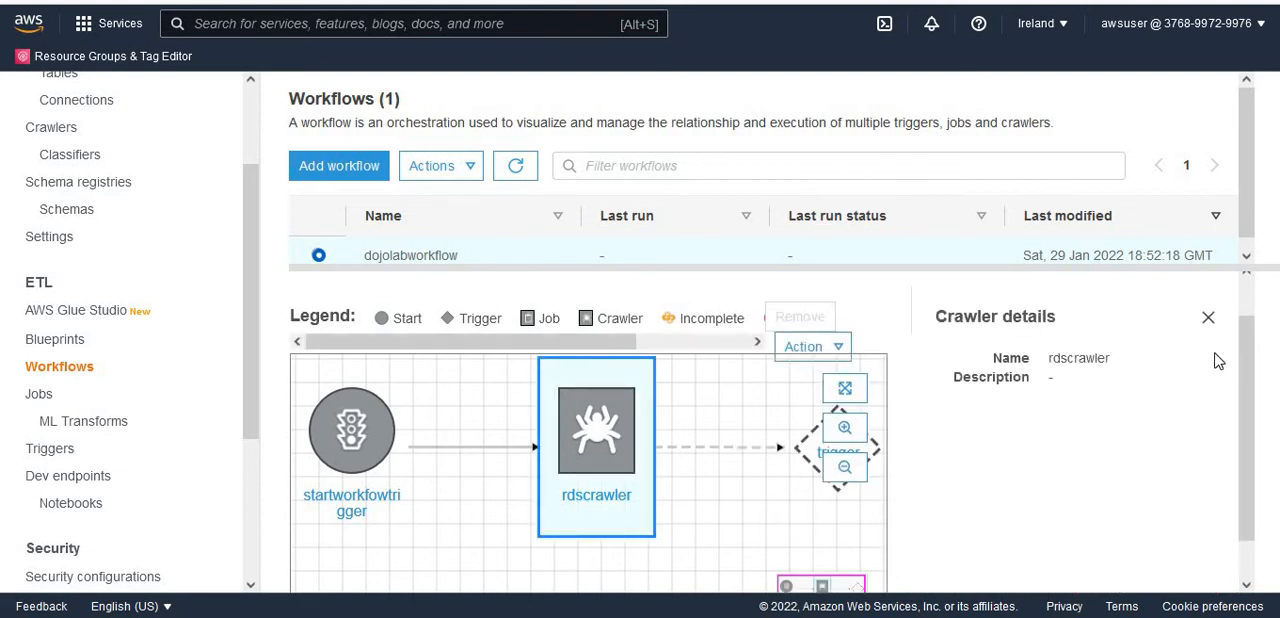
click(1208, 318)
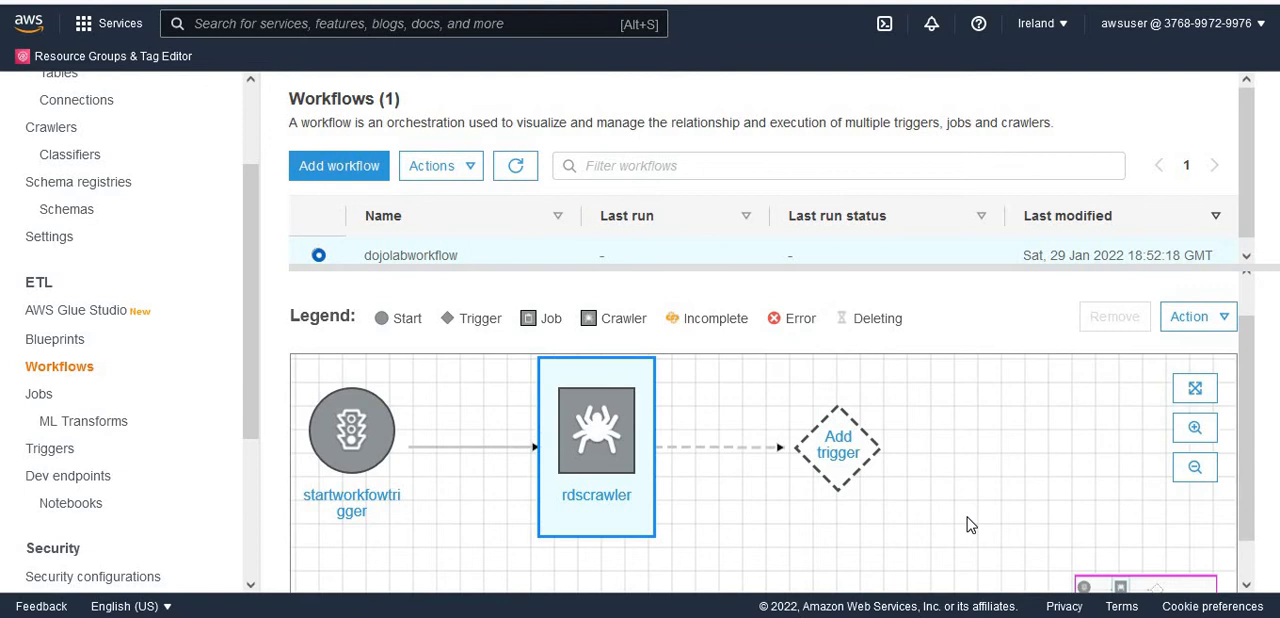
click(846, 453)
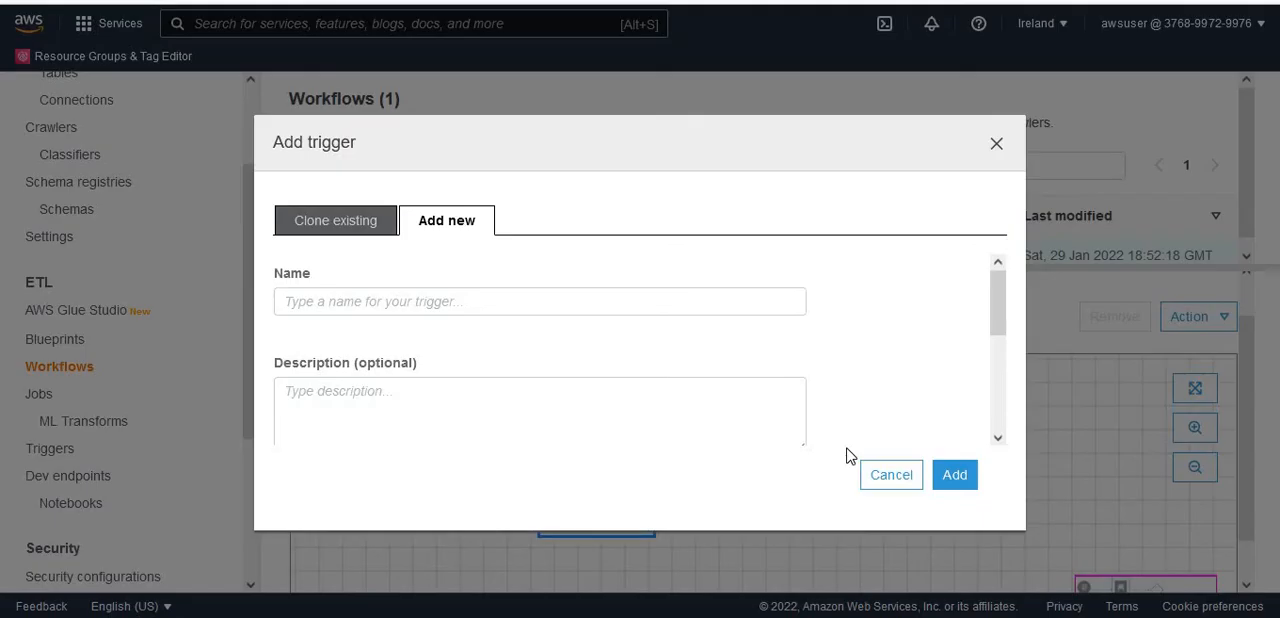
click(380, 305)
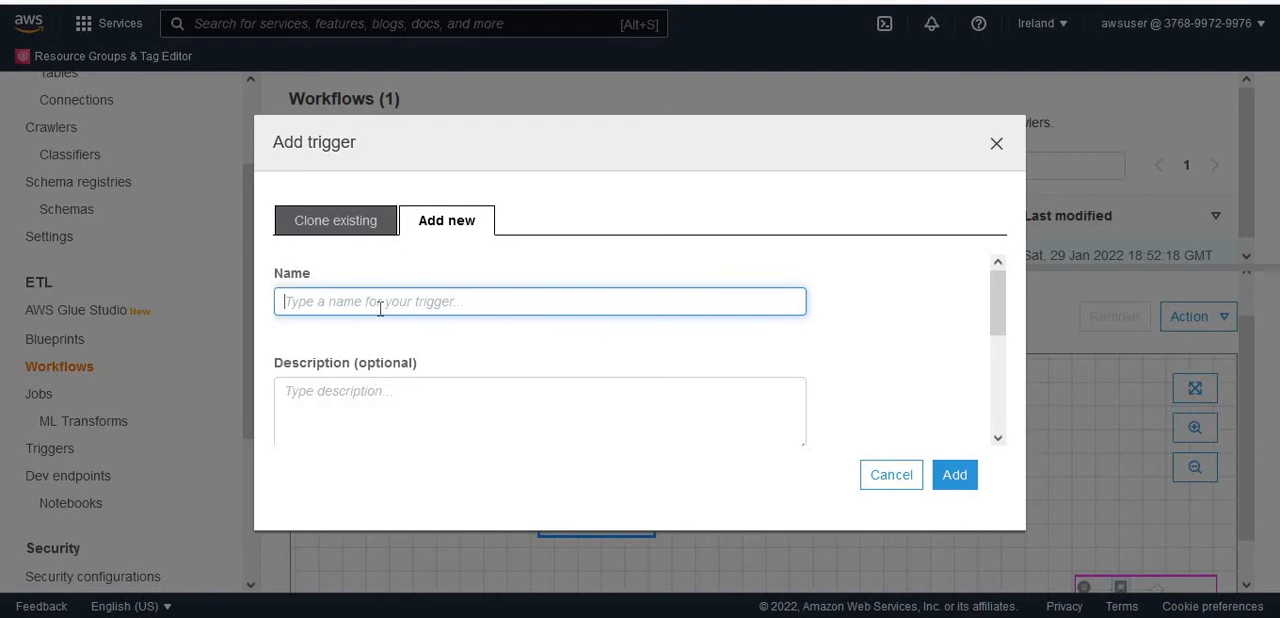
text(startnextjo)
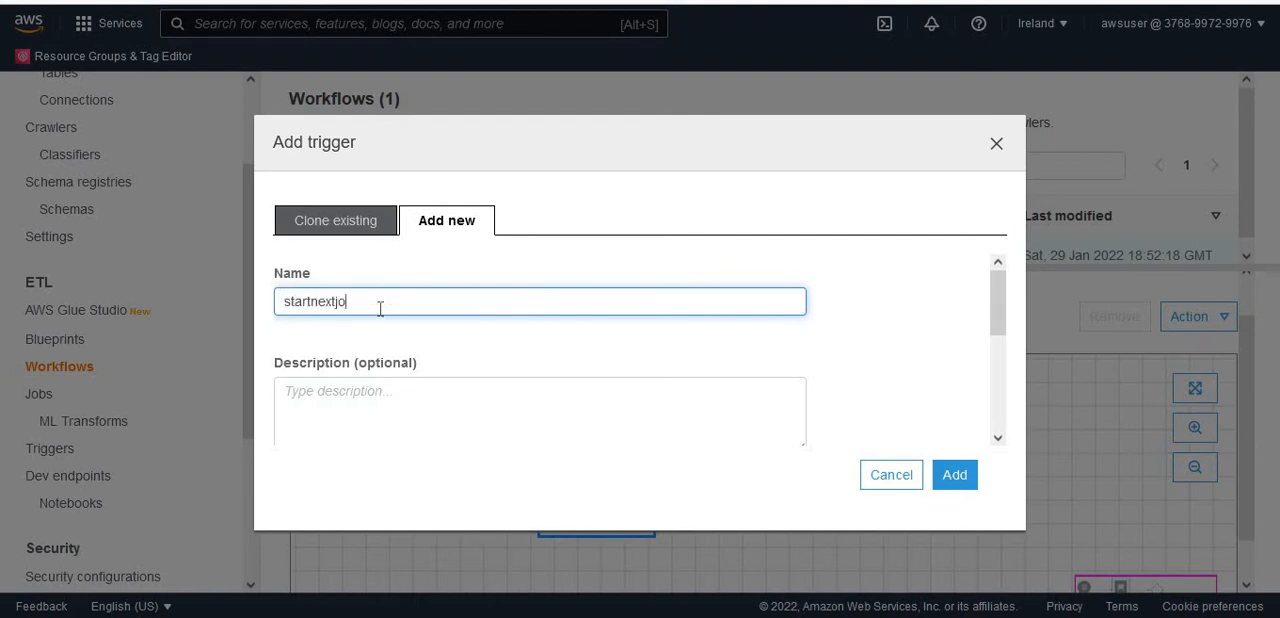
text(btrigger)
drag(998, 330, 998, 397)
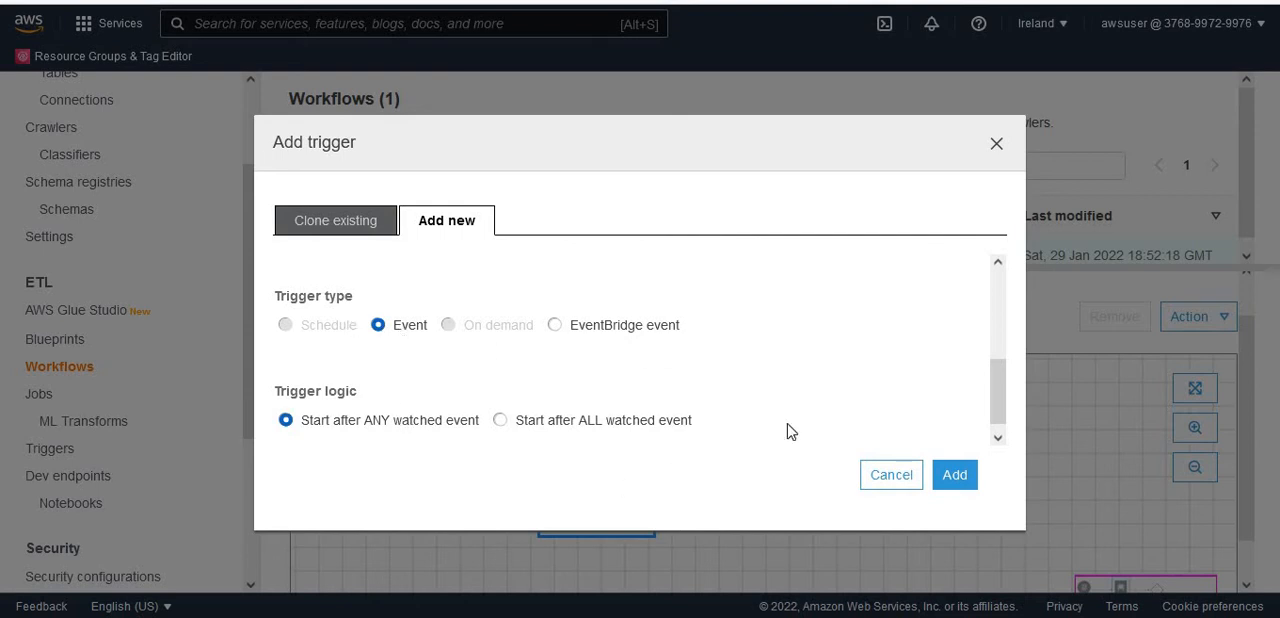
scroll(1000, 398, down, 1)
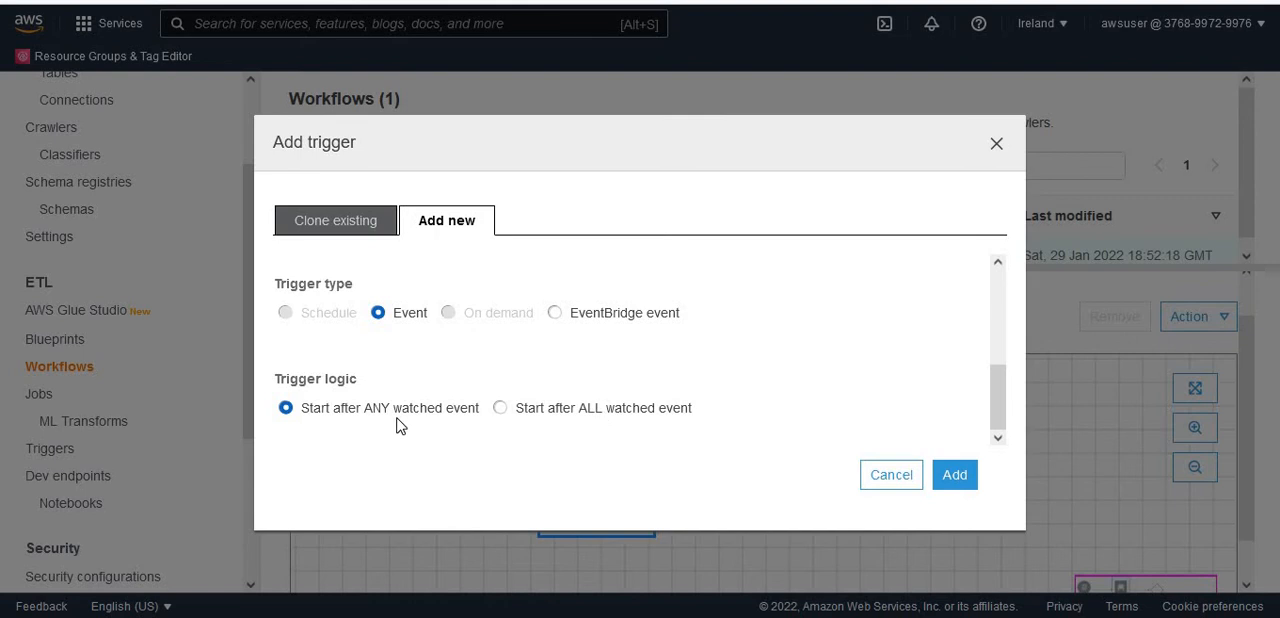
click(955, 477)
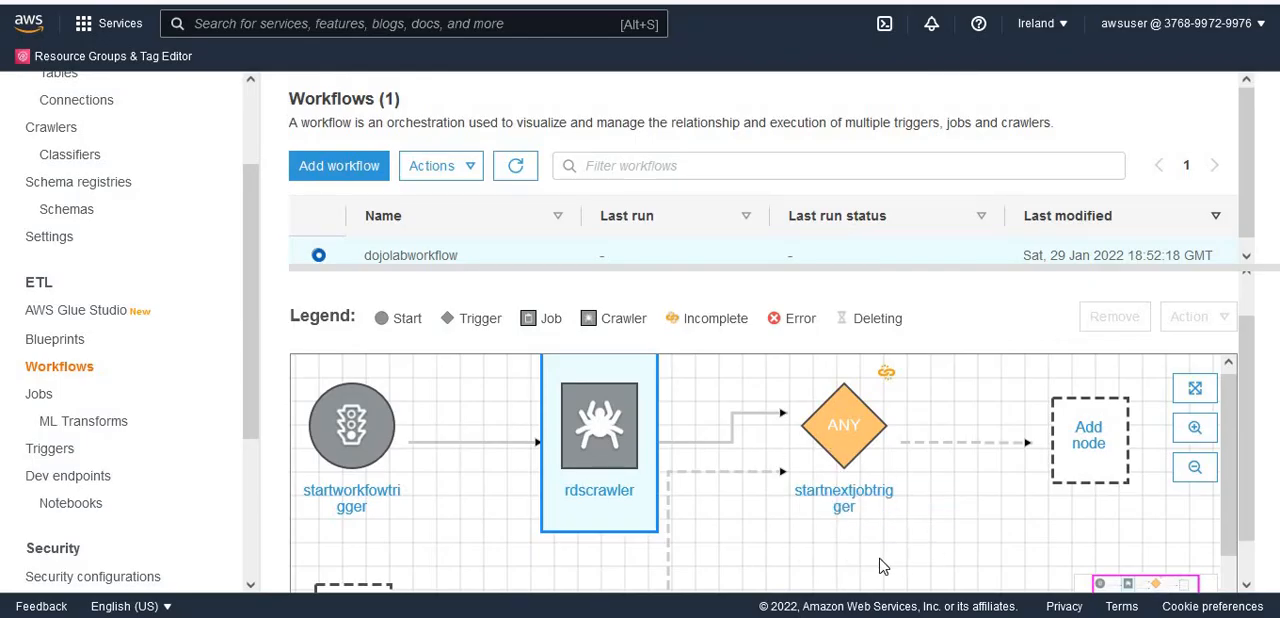
- Add the Spark job rdstos3job as the node started by startnextjobtrigger
mouse_move(1230, 489)
mouse_down()
mouse_move(1234, 600)
mouse_move(1234, 475)
mouse_up()
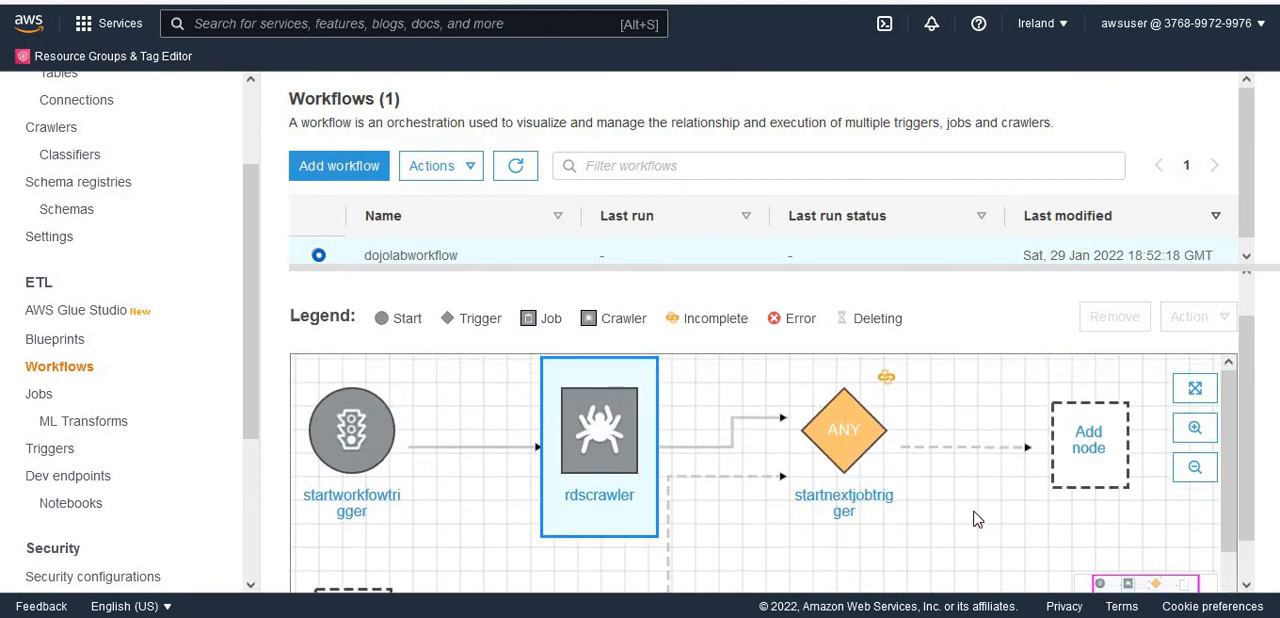
click(1089, 460)
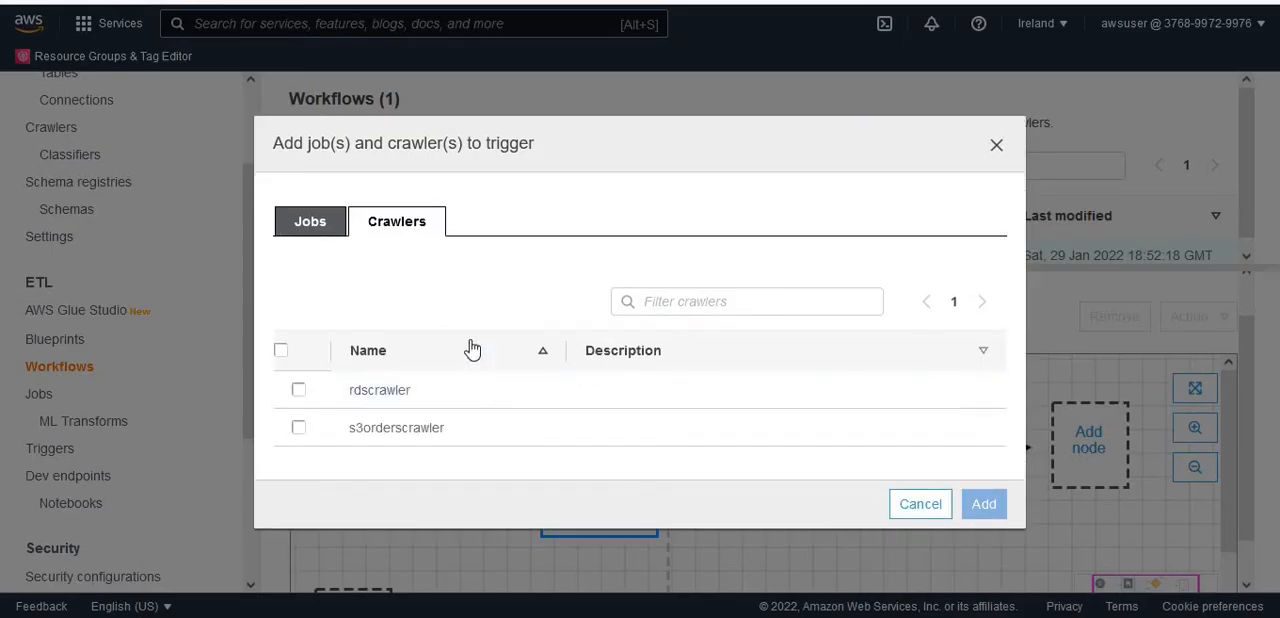
click(323, 229)
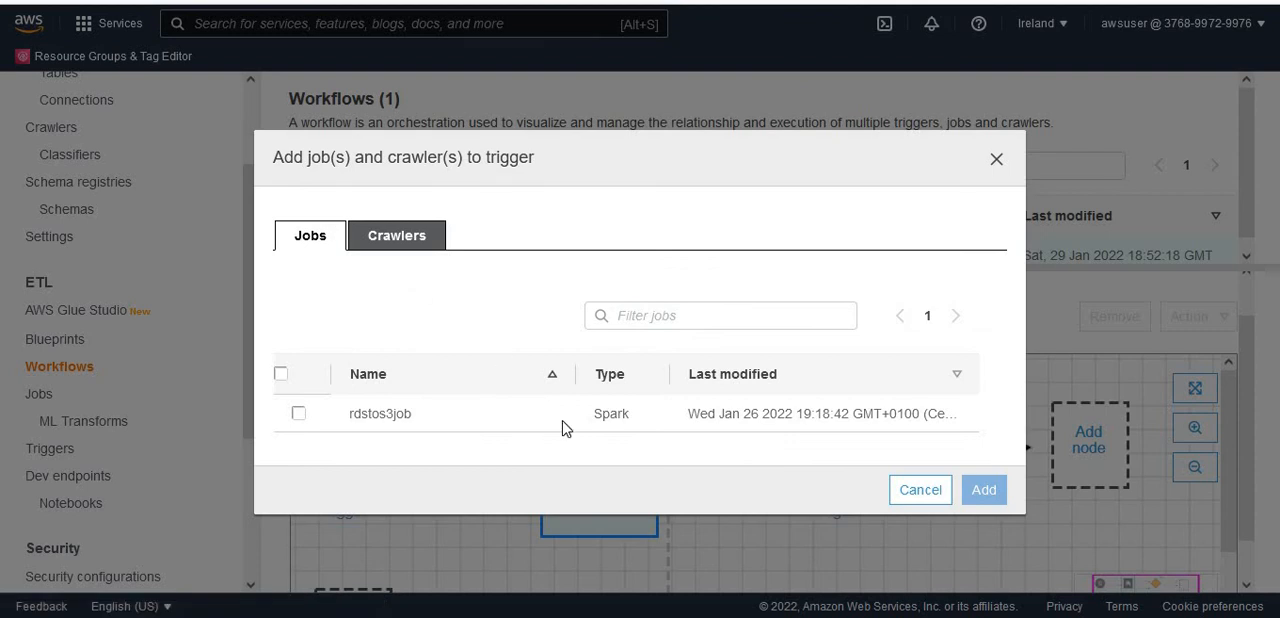
click(299, 415)
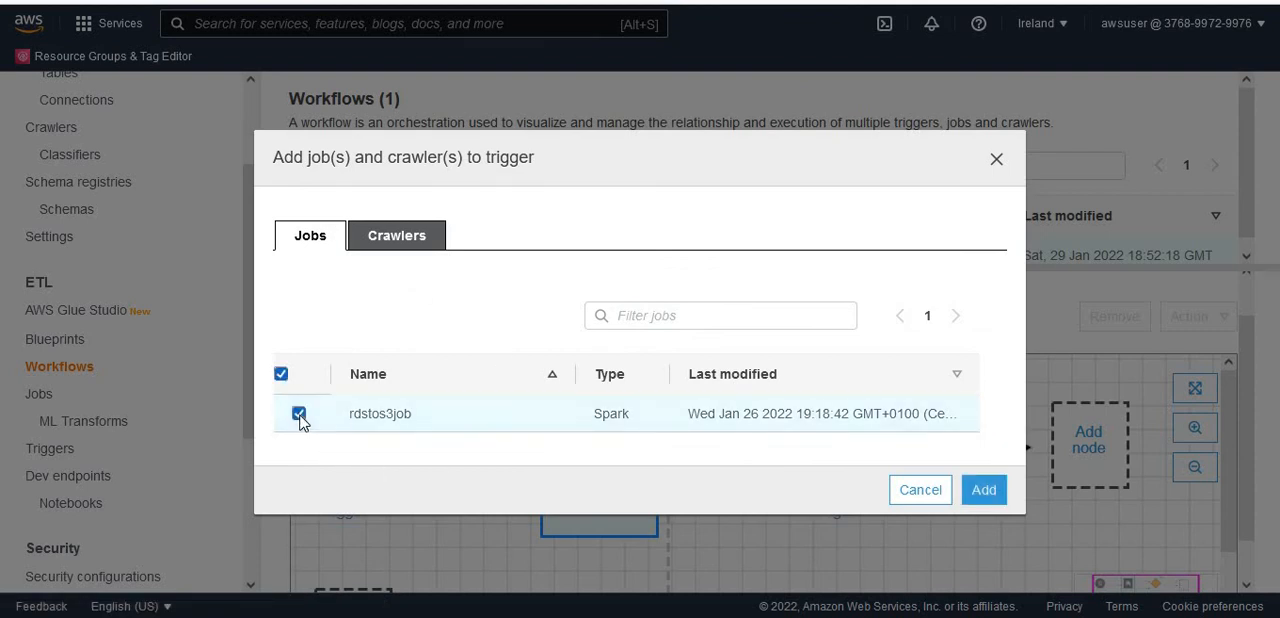
click(994, 505)
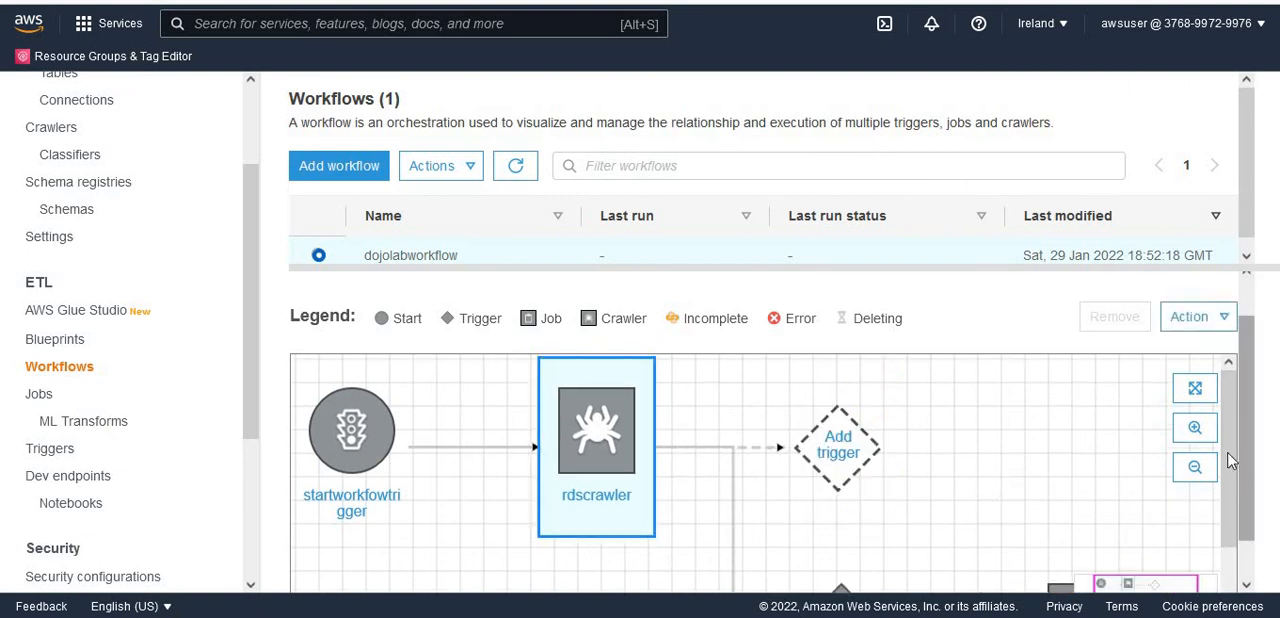
- Examine the workflow graph from the start trigger to the job node in the expanded view, and return to the workflow list
drag(1232, 480, 1236, 561)
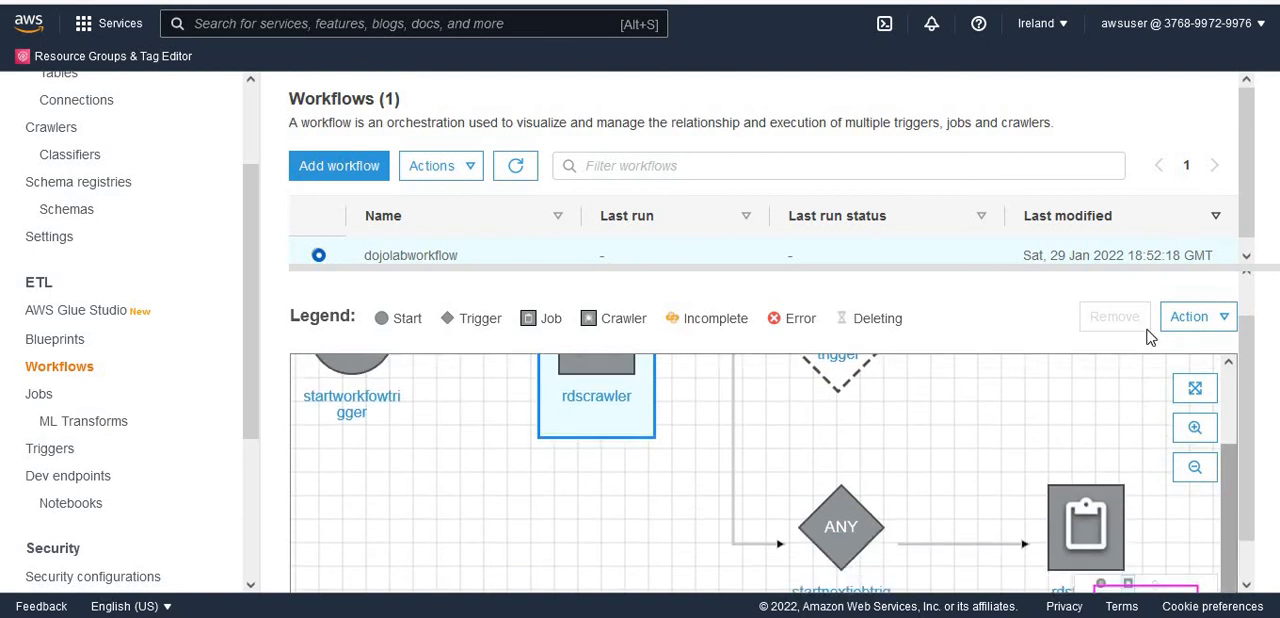
click(1193, 390)
drag(1246, 352, 1250, 240)
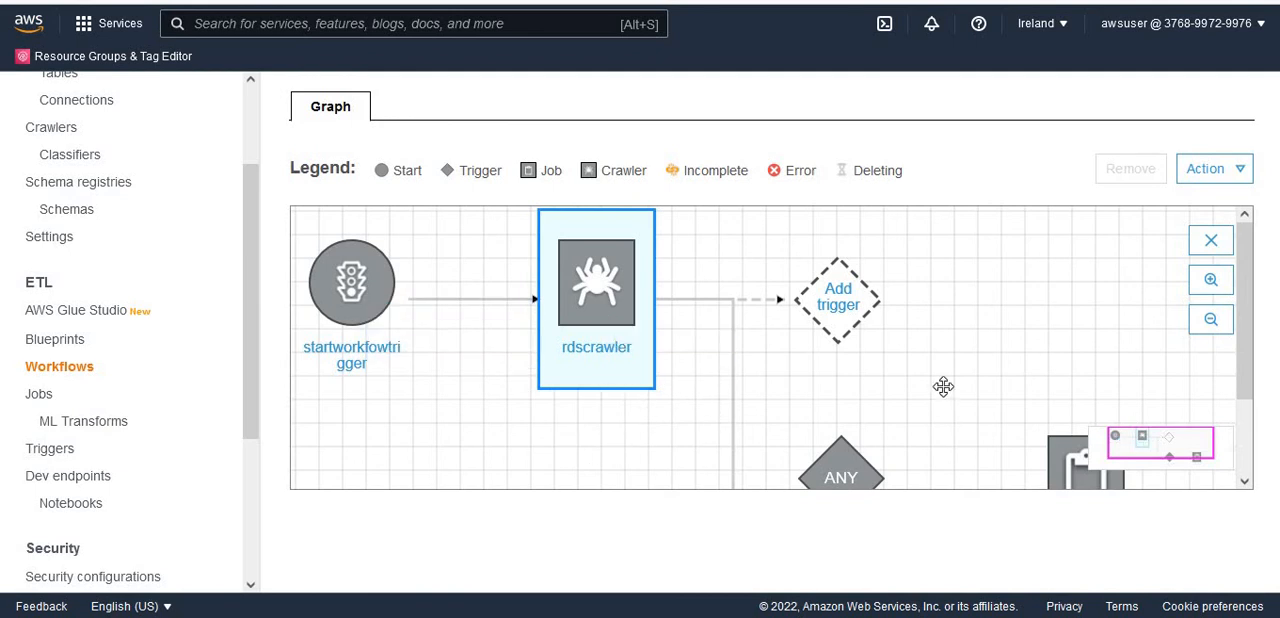
scroll(943, 386, down, 1)
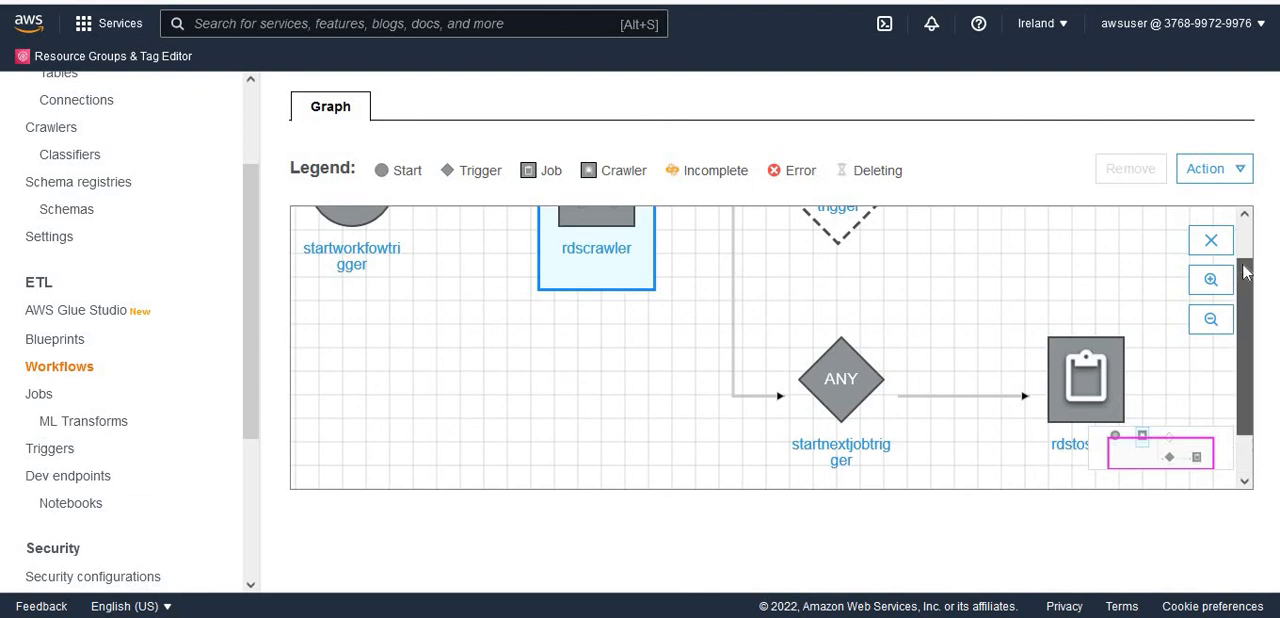
scroll(1246, 272, up, 1)
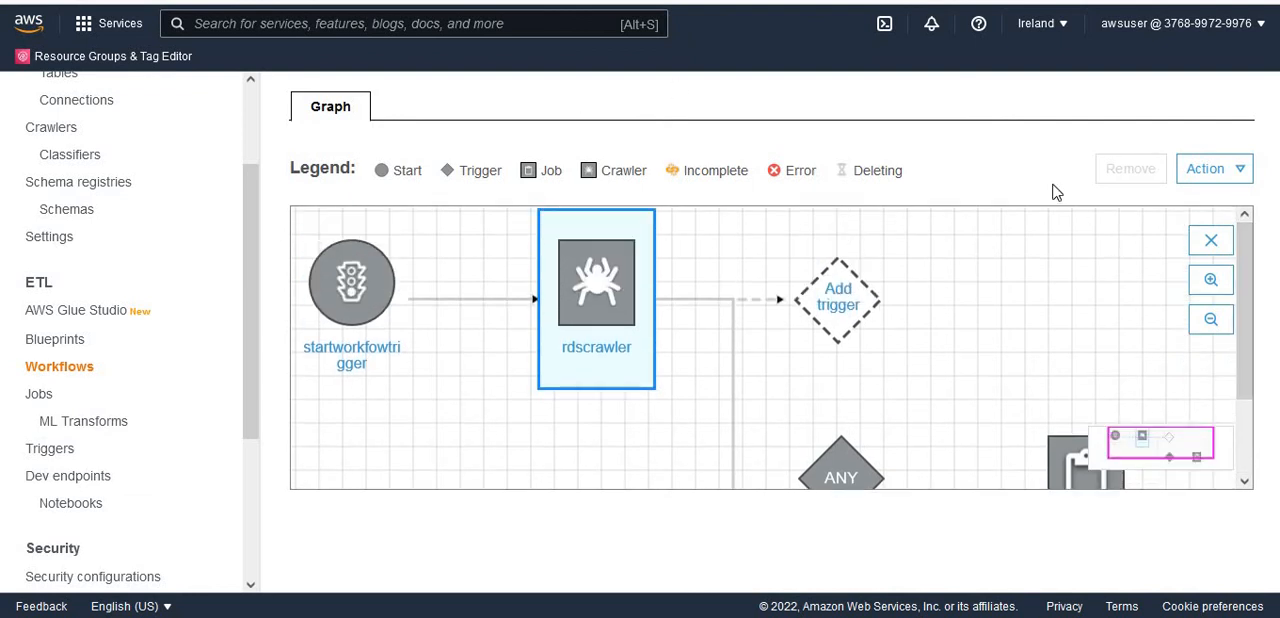
click(1211, 240)
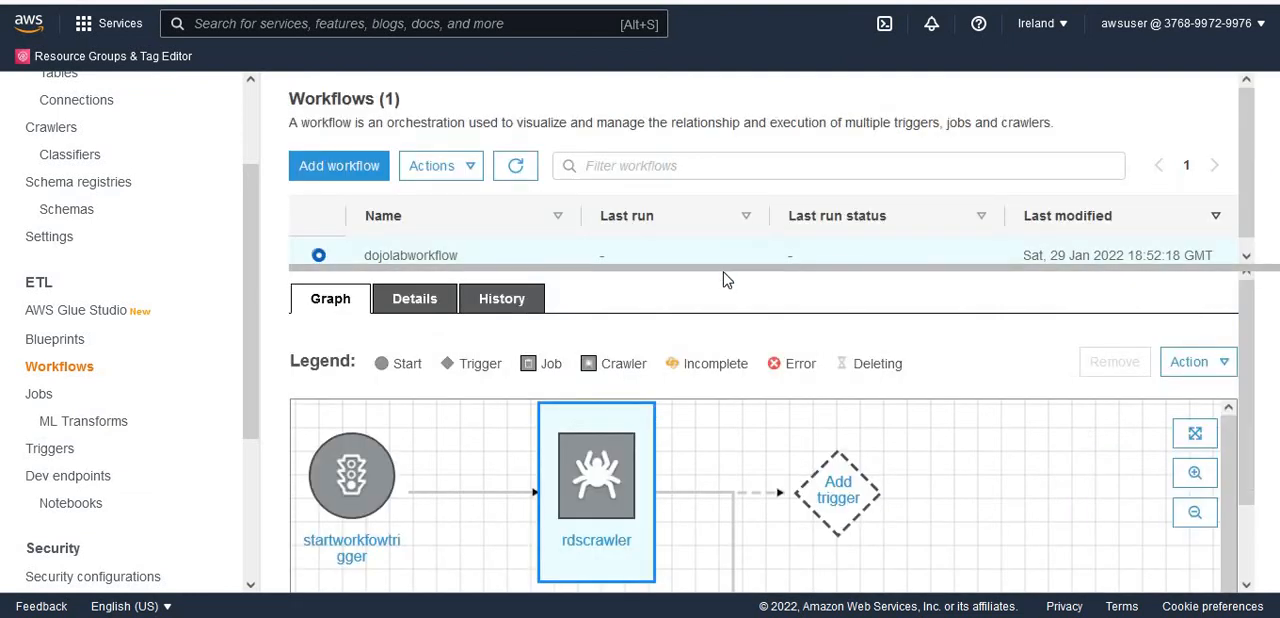
- Enlarge the workflow list area and run dojolabworkflow
drag(721, 291, 720, 320)
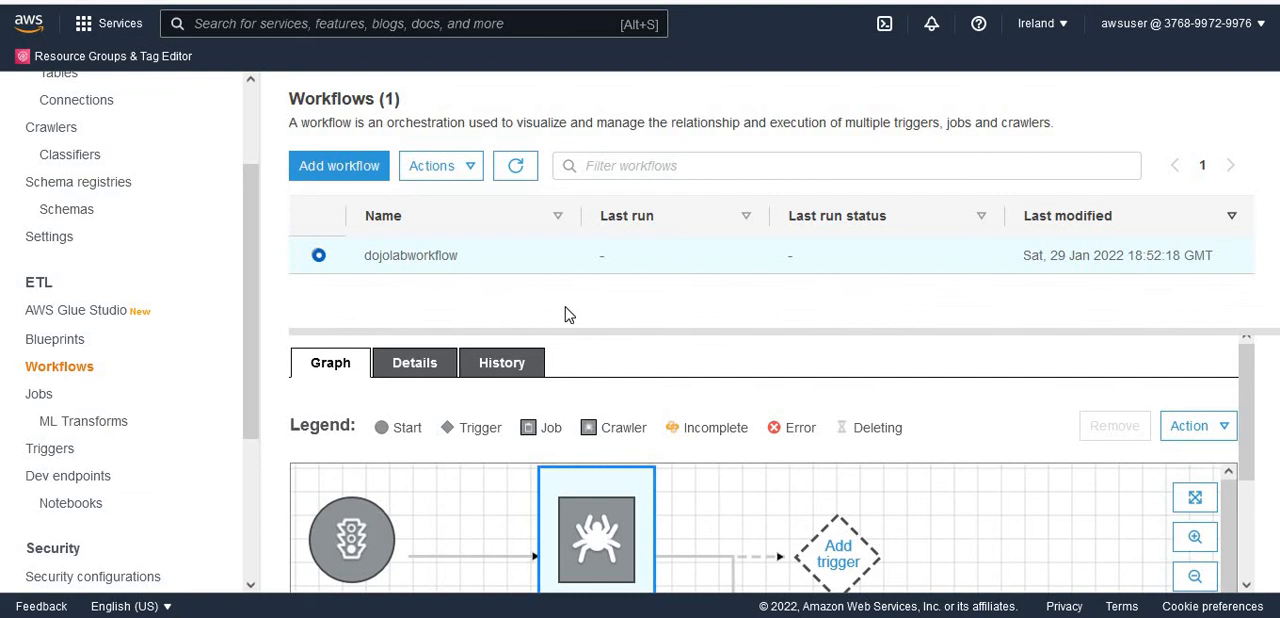
click(459, 175)
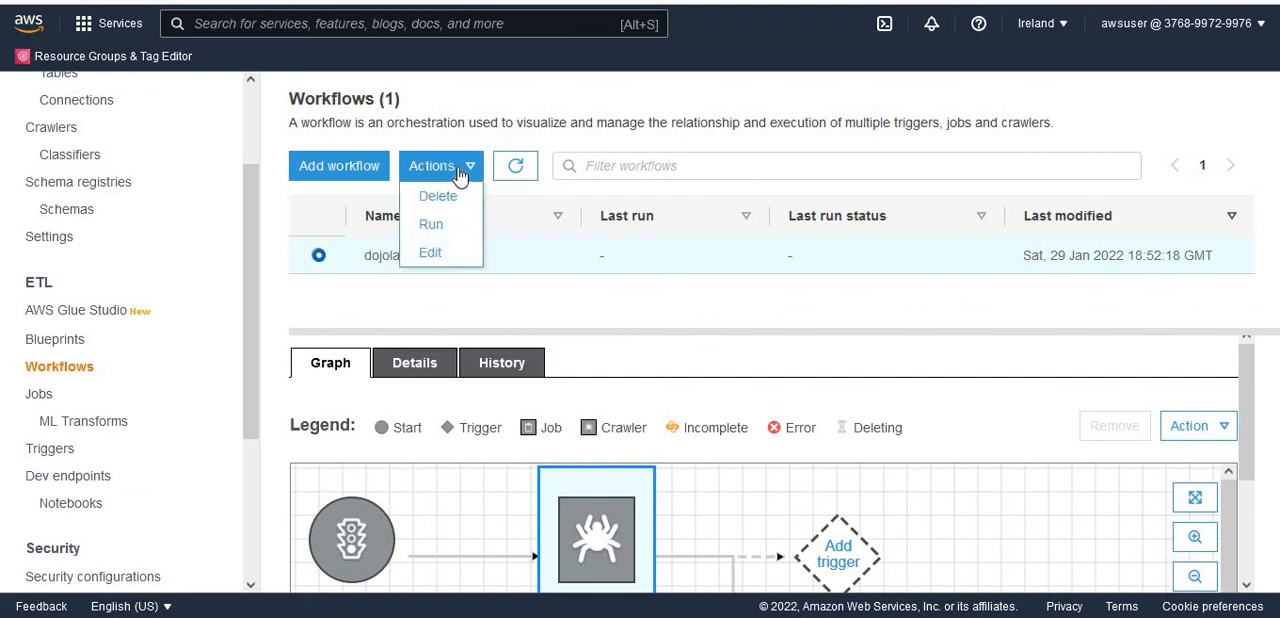
click(451, 226)
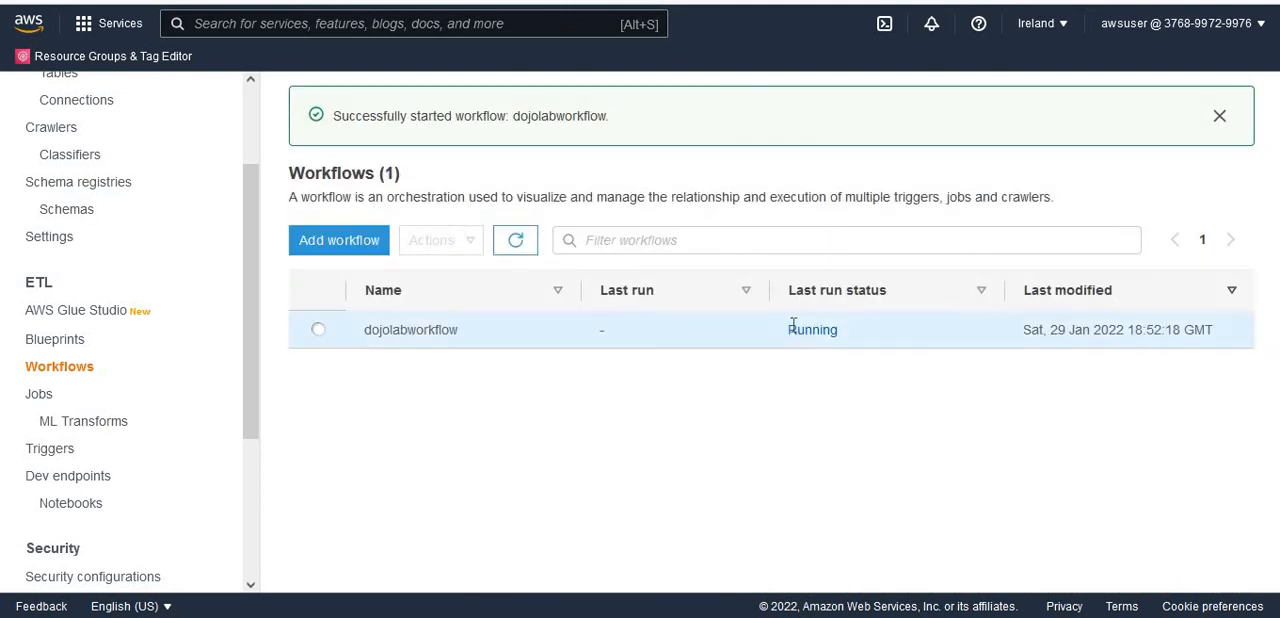
- Open the details of dojolabworkflow's current run from its history and enlarge the run graph to check each node's status
double_click(845, 340)
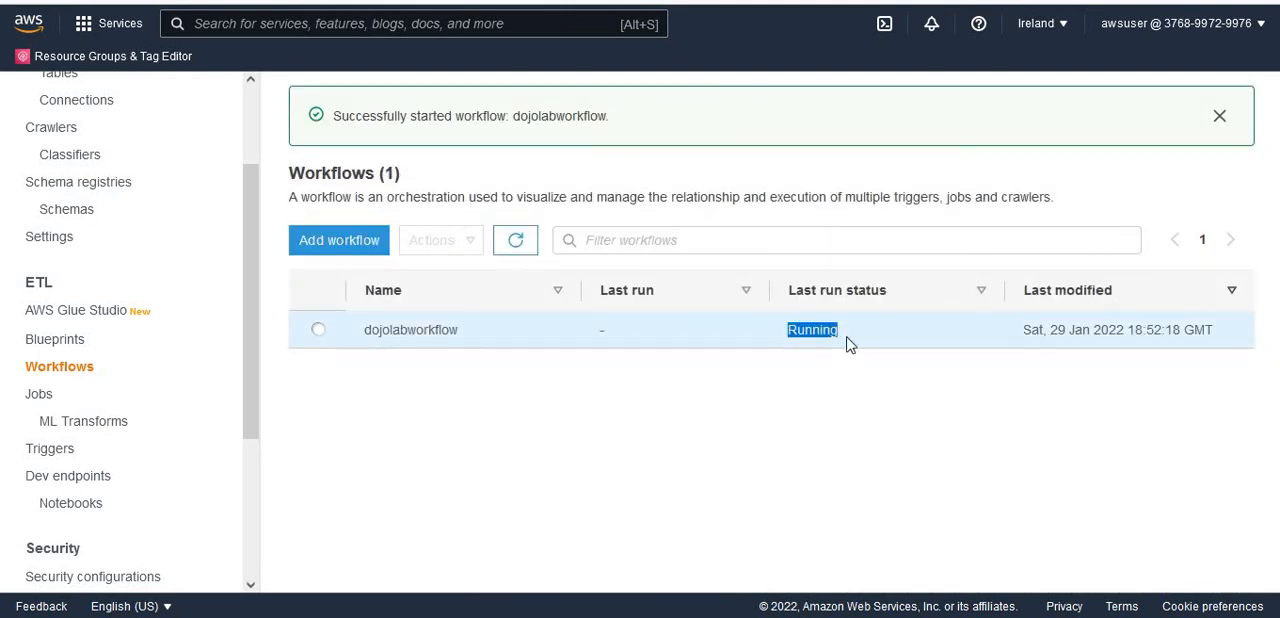
click(318, 331)
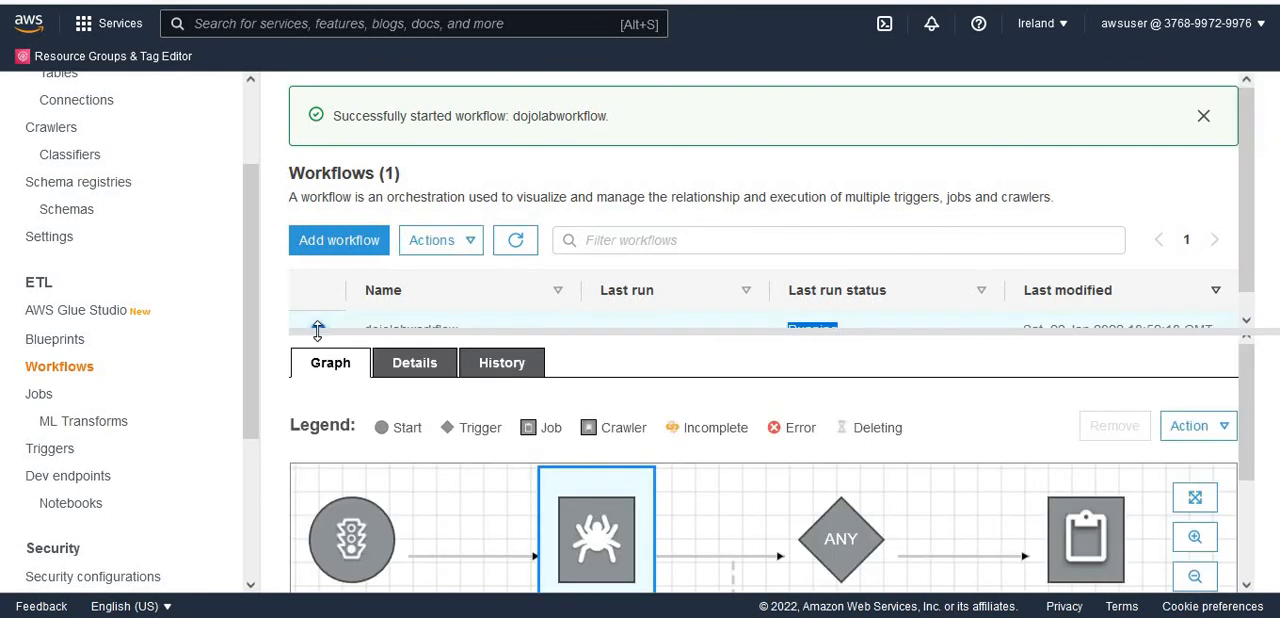
click(508, 366)
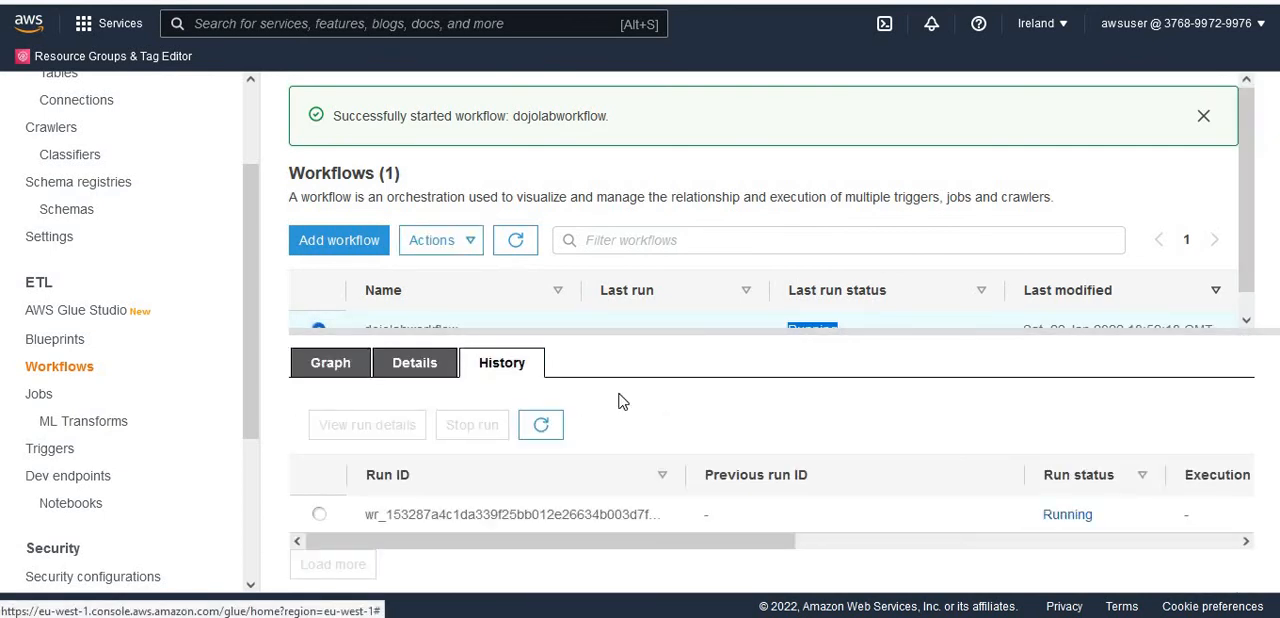
click(318, 516)
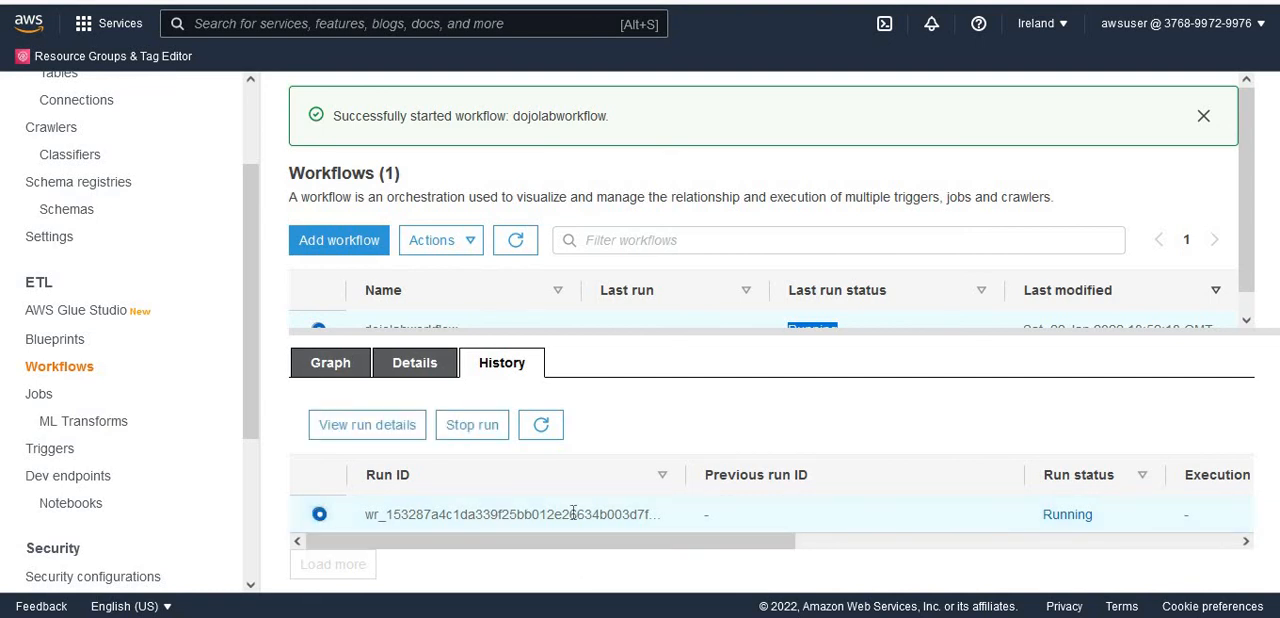
click(362, 438)
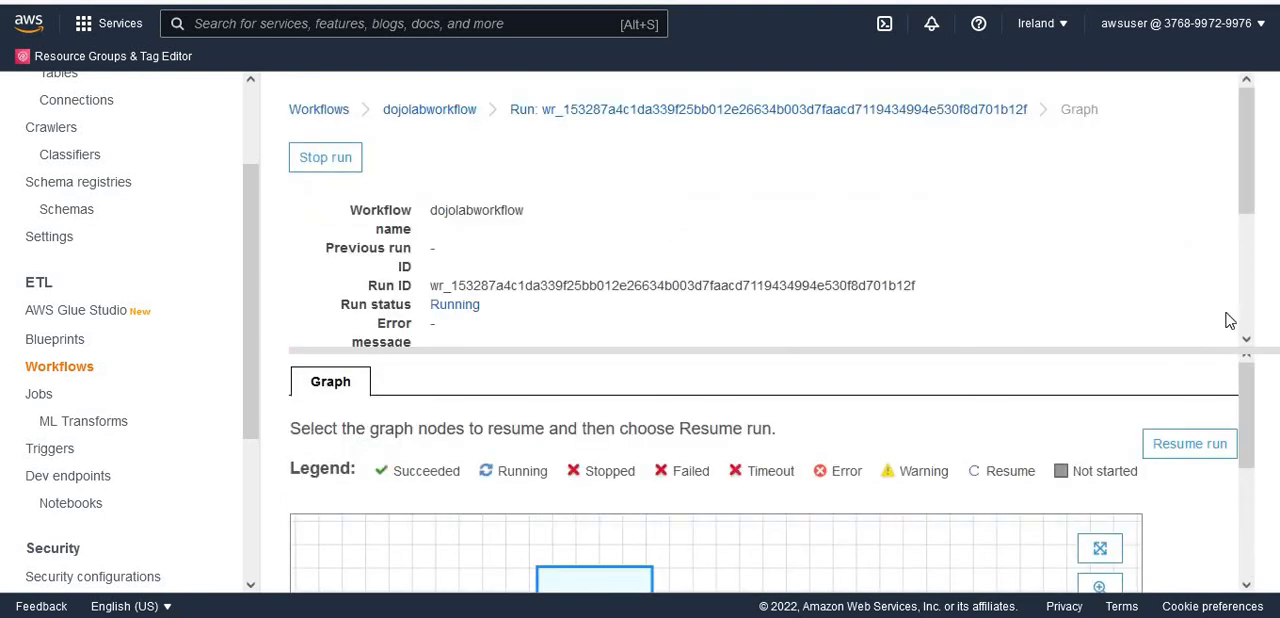
drag(1206, 352, 1199, 135)
drag(1247, 286, 1275, 363)
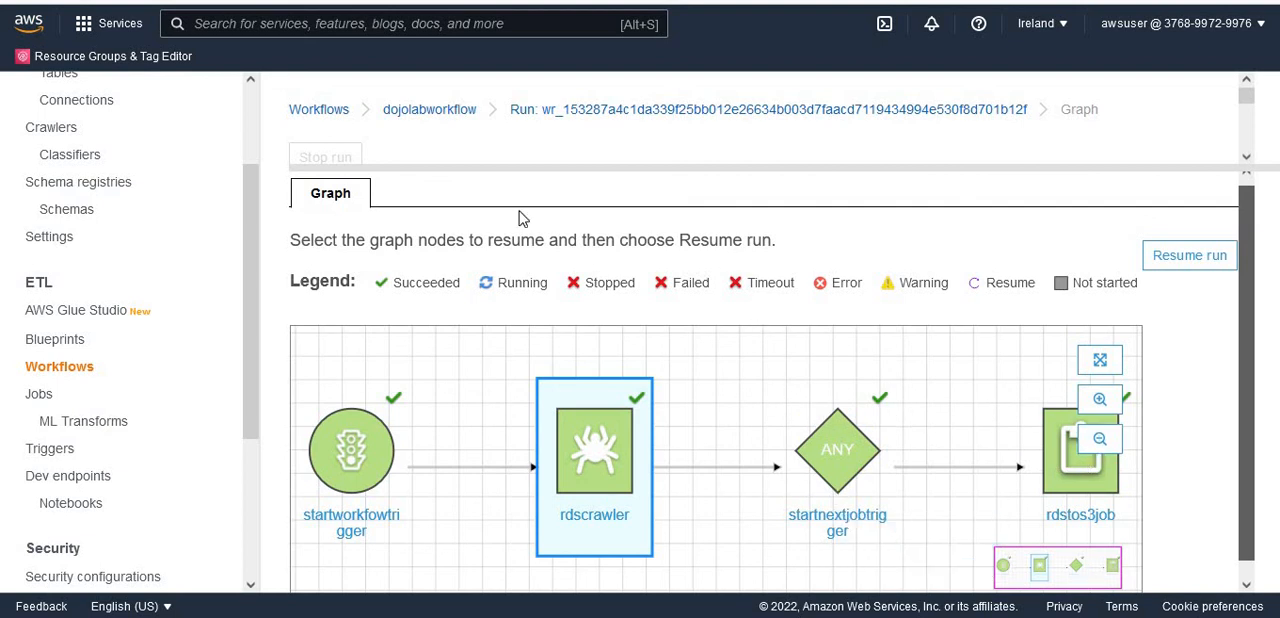
- Open the Data catalog tables, switch to Amazon S3 and refresh the employees folder of dojo-glue-lake-01 to check its objects
drag(255, 275, 258, 206)
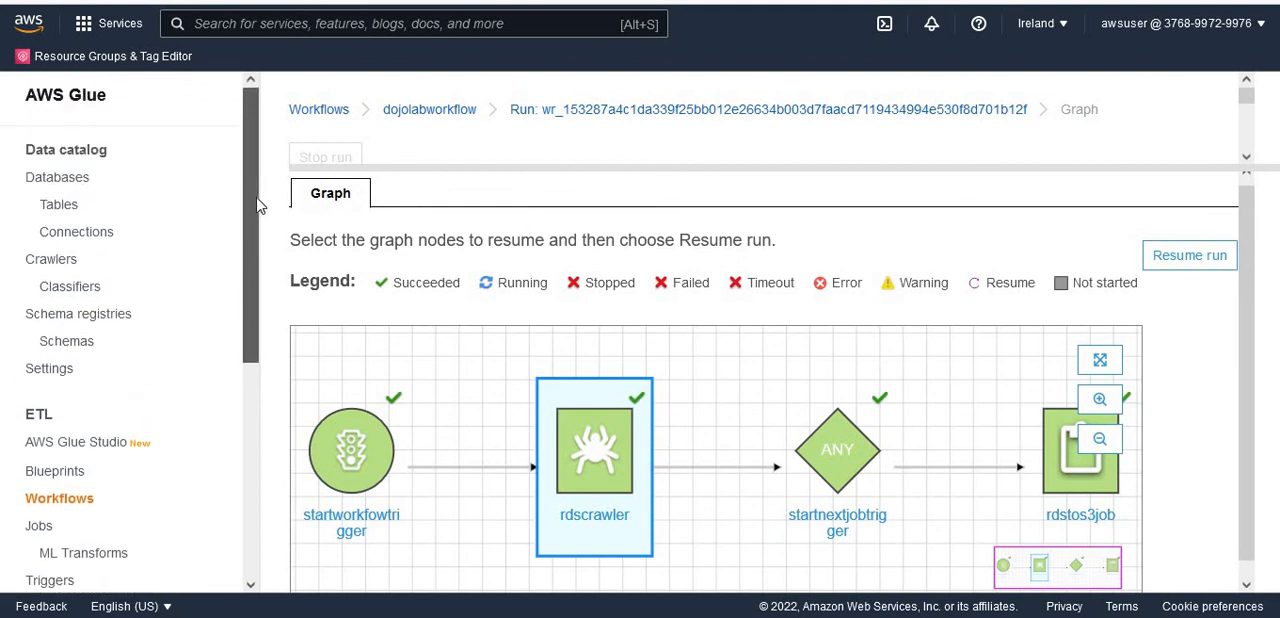
click(72, 209)
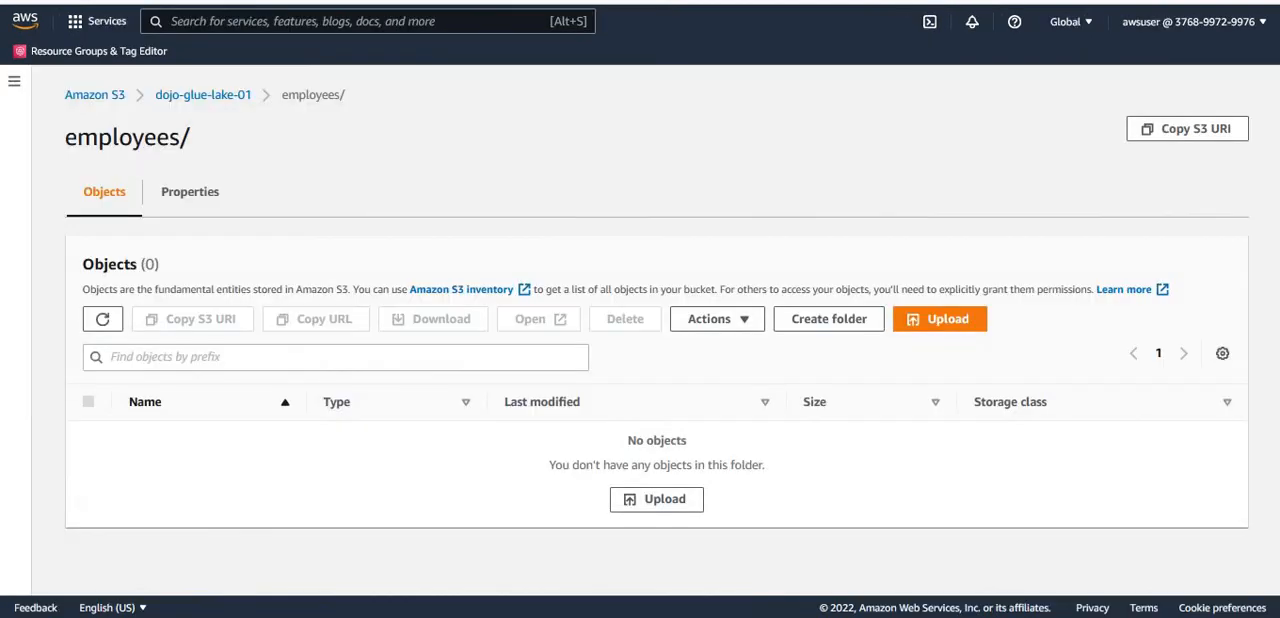
click(103, 320)
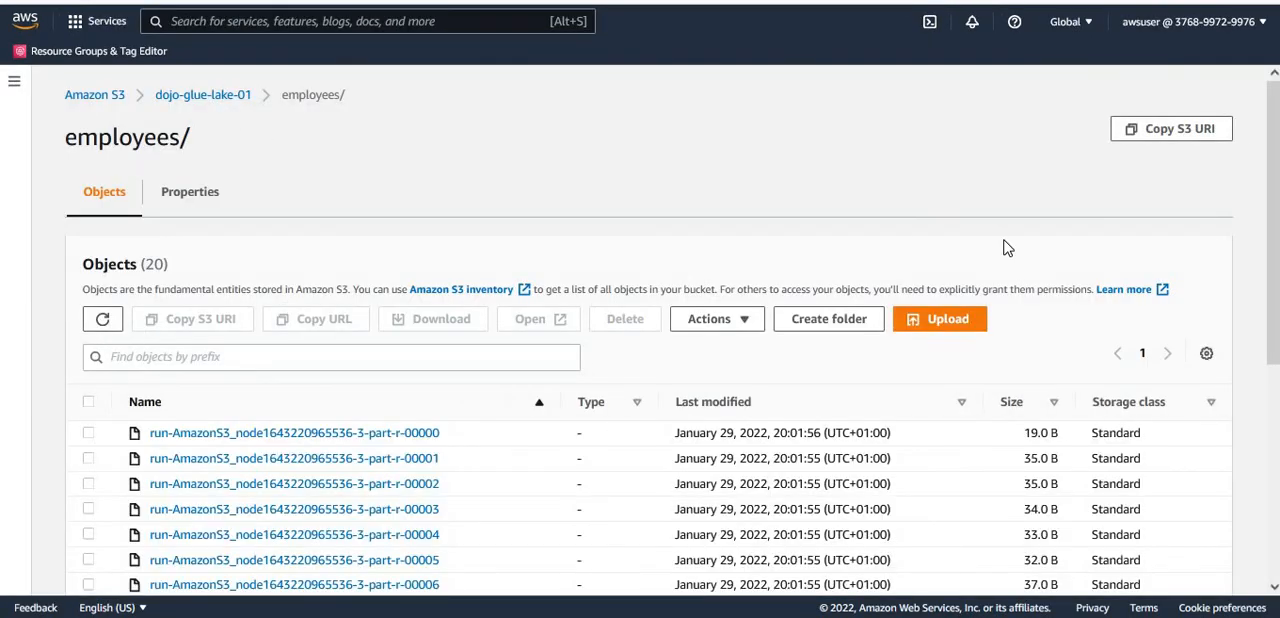
drag(1273, 333, 1273, 548)
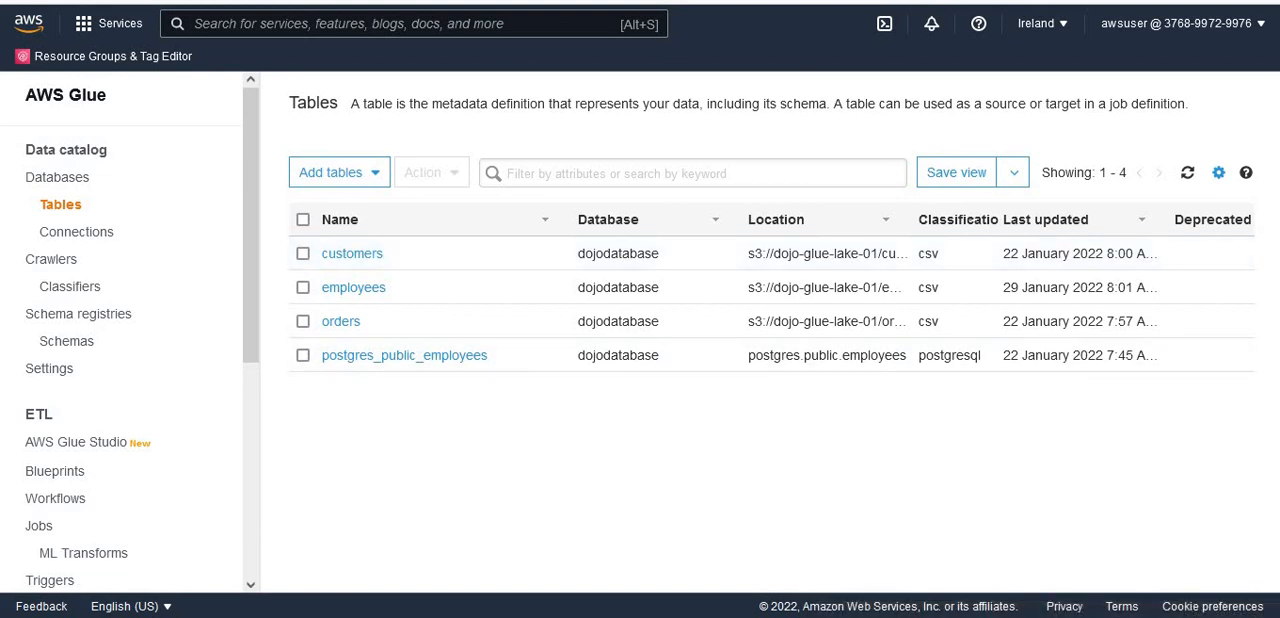
click(337, 568)
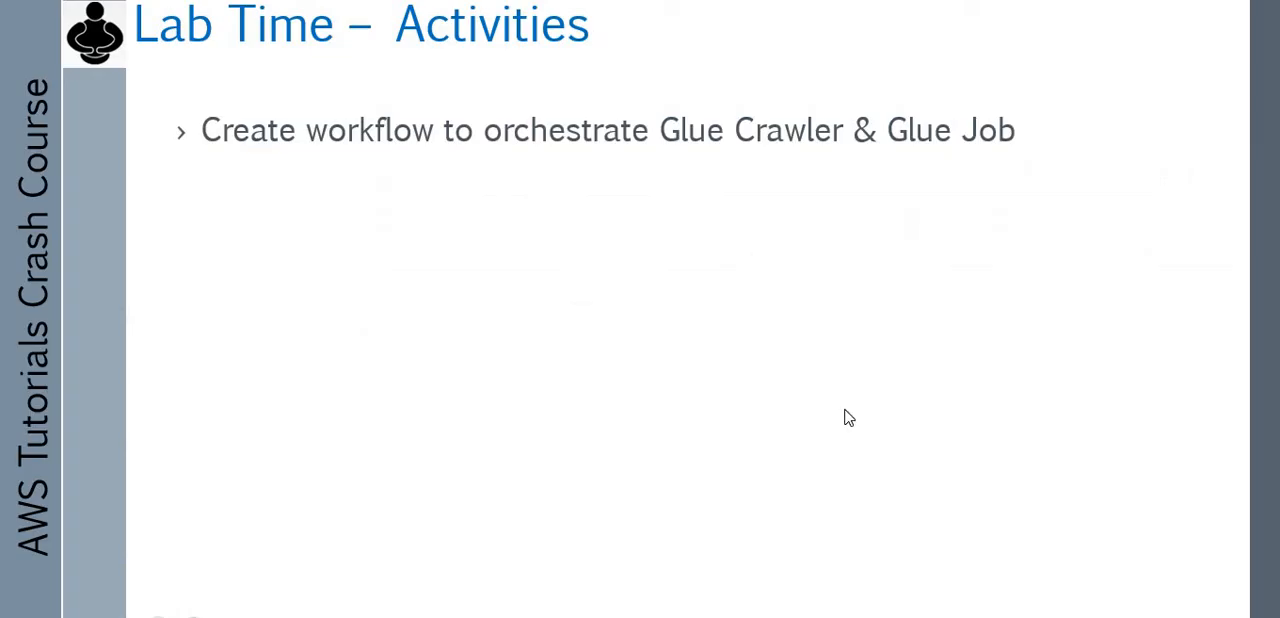
click(866, 318)
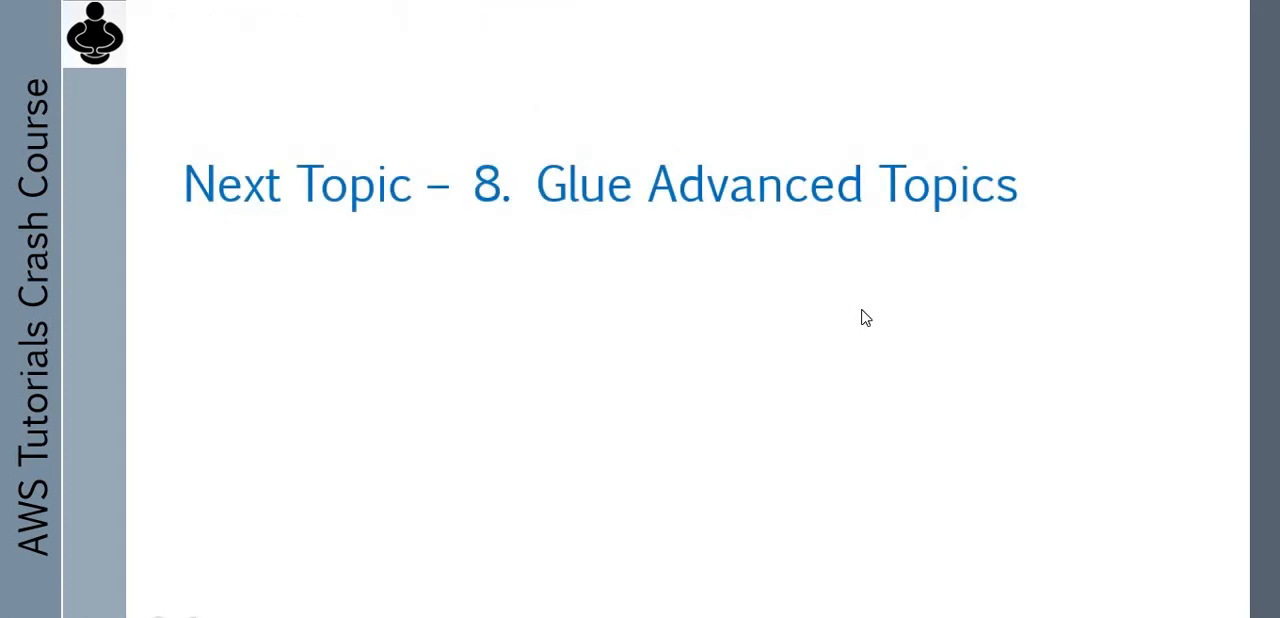